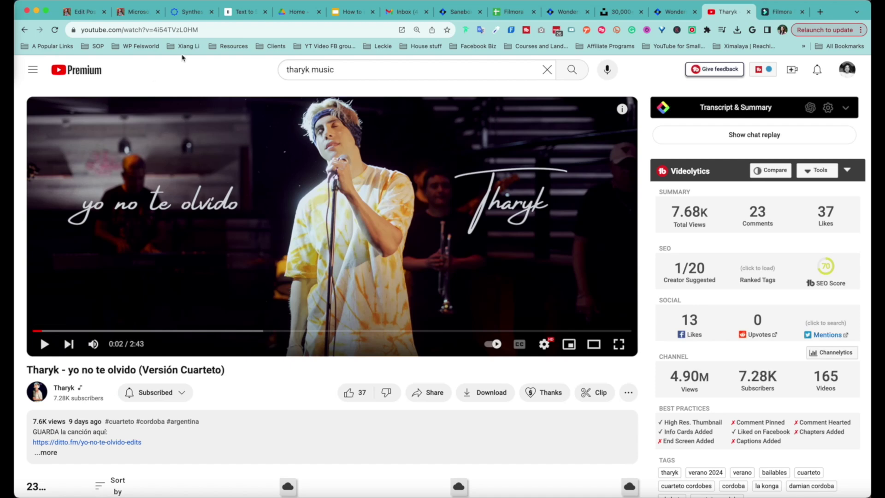
Step: Extract the Tharyk YouTube song as an MP3 in 4K Video Downloader and bring it to Filmora
click(207, 29)
click(314, 494)
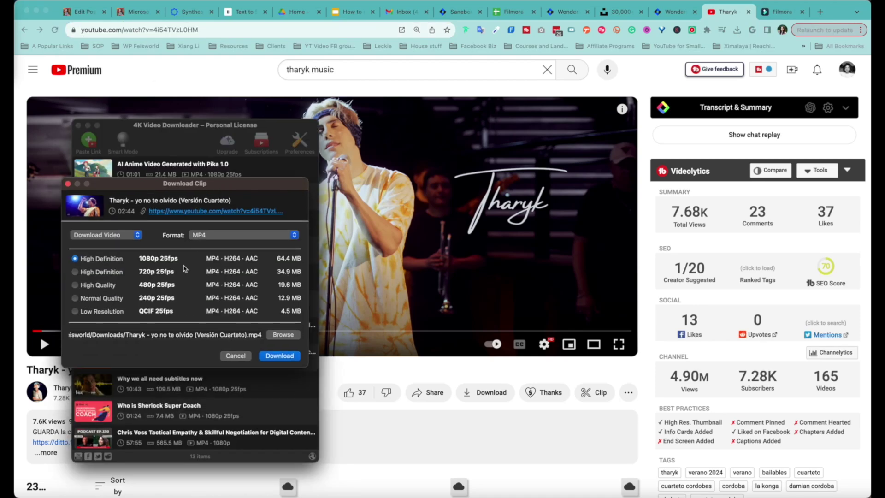
click(111, 235)
click(117, 244)
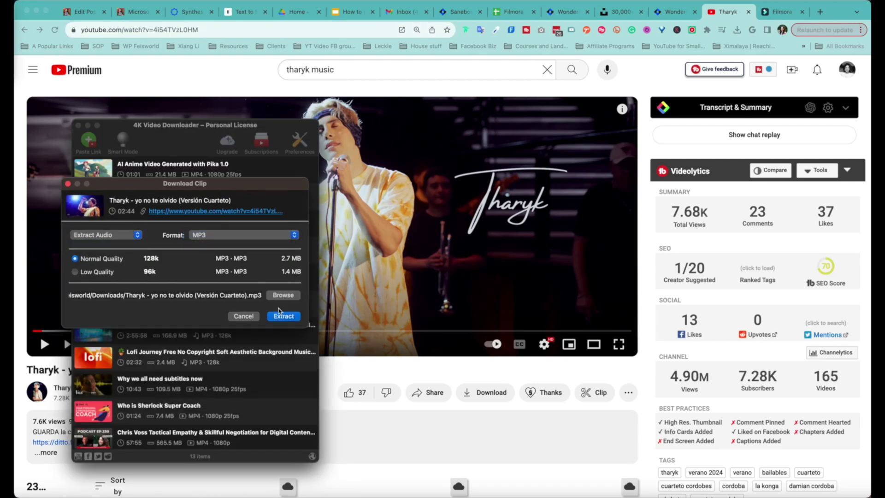
click(282, 314)
click(277, 174)
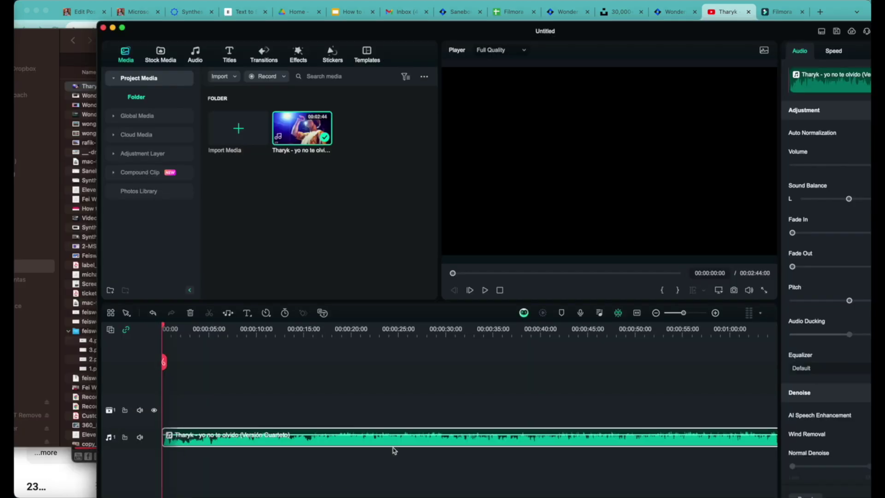
double_click(439, 31)
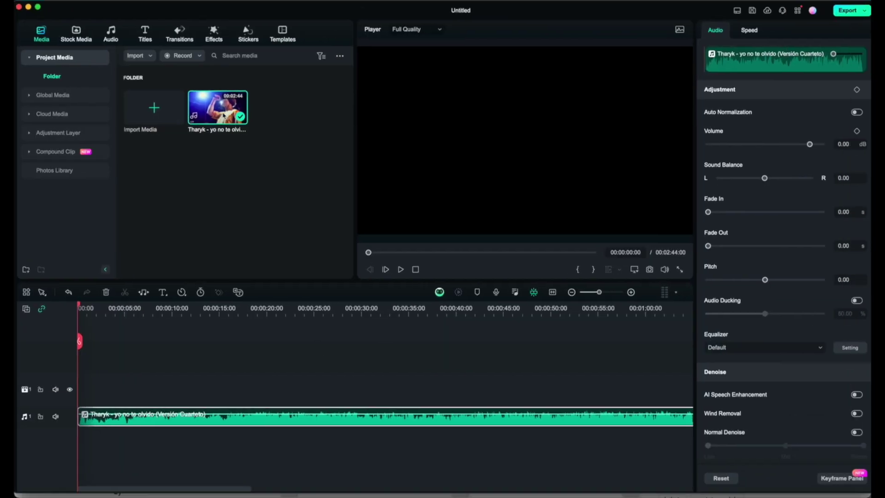
Step: Run AI Vocal Remover on the song clip to get separate Voice and Background tracks
right_click(297, 419)
click(392, 298)
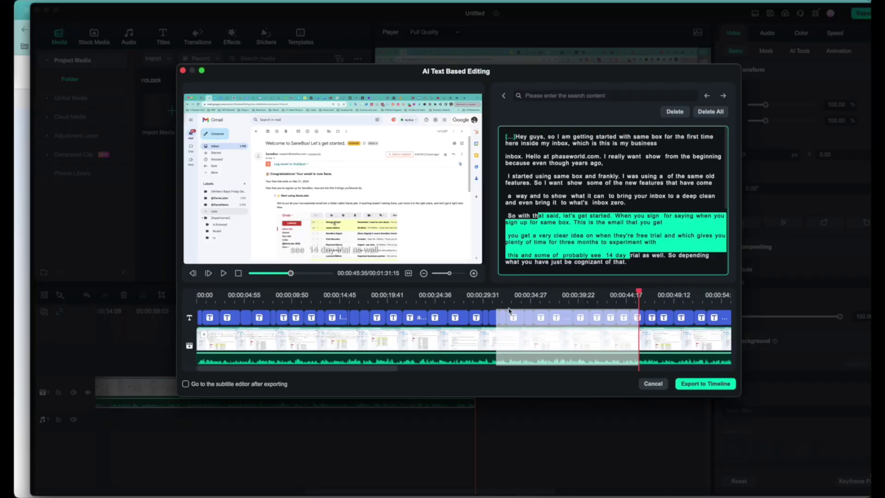
Step: Delete the 'So with that said' transcript paragraph and export the edited clip to the timeline
click(579, 221)
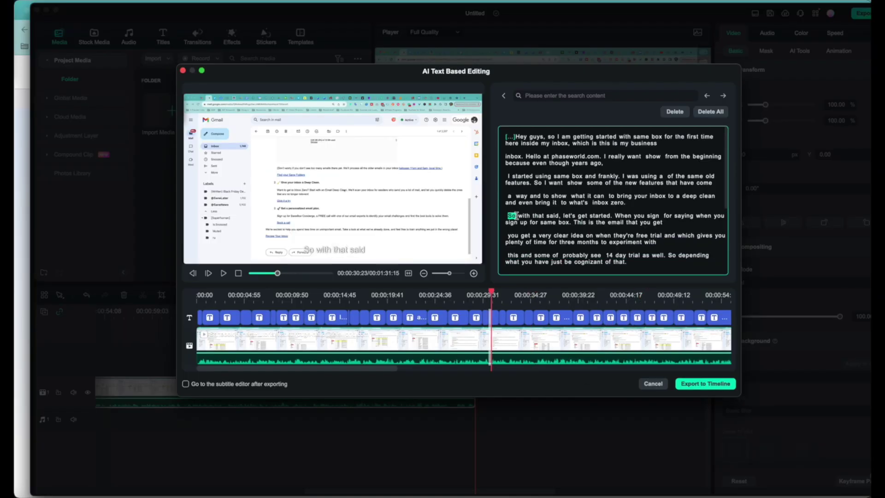
key(Delete)
click(705, 383)
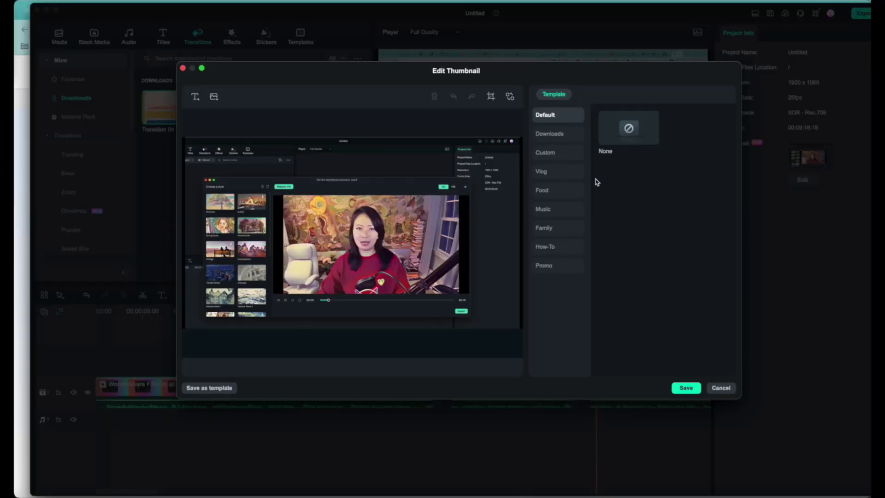
Step: Apply the How-To 'Learn With Me 01' template to the thumbnail
click(541, 171)
click(693, 134)
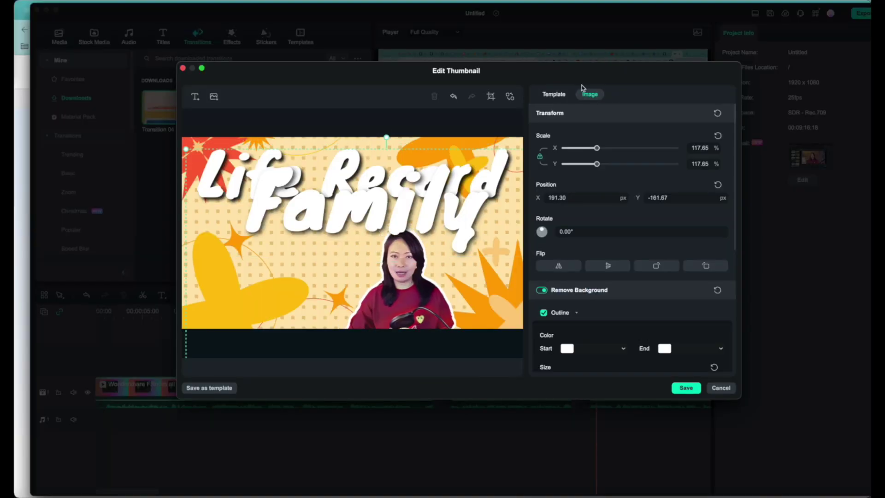
click(553, 94)
click(553, 248)
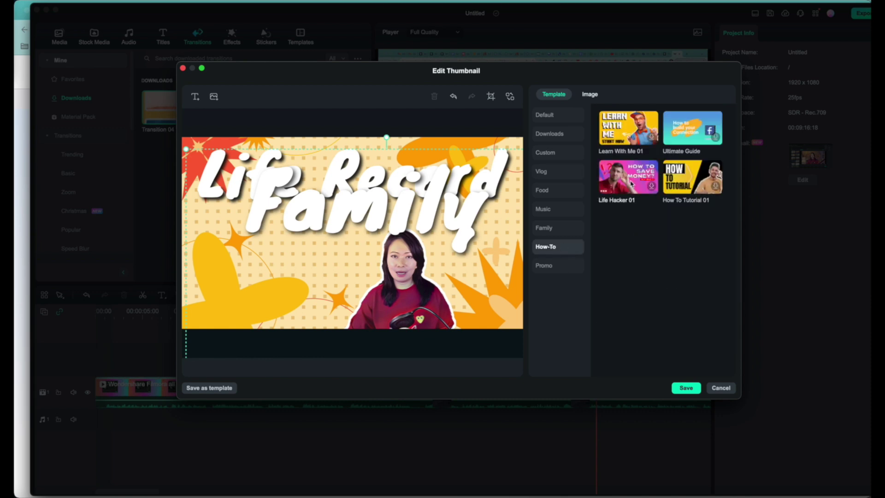
click(618, 143)
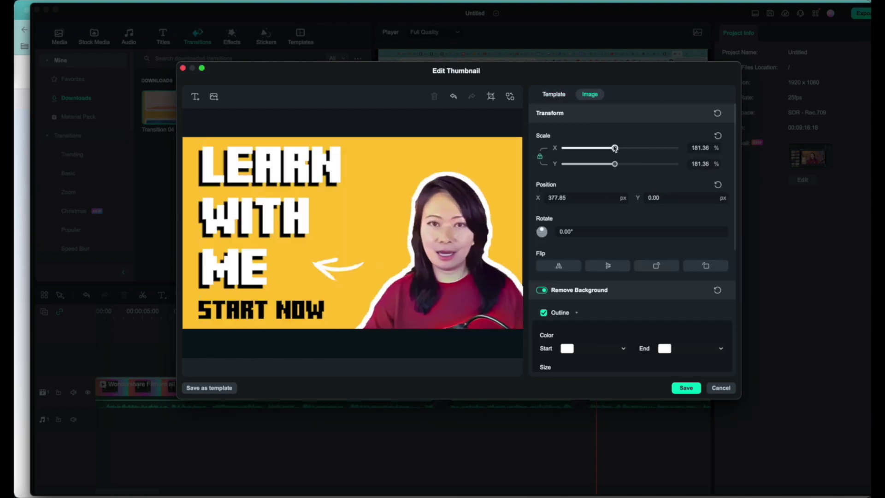
Step: Collapse the Edge Feather options and save the thumbnail to the project
scroll(573, 312, down, 5)
click(543, 273)
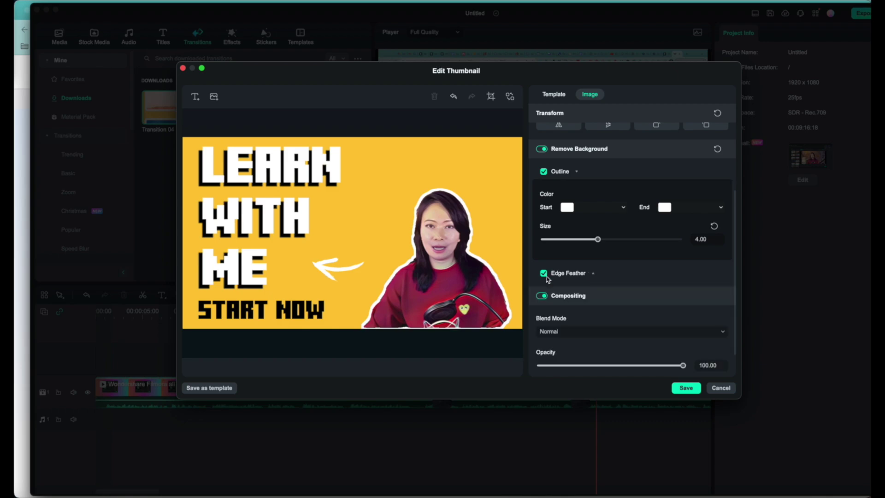
scroll(544, 323, down, 3)
click(686, 388)
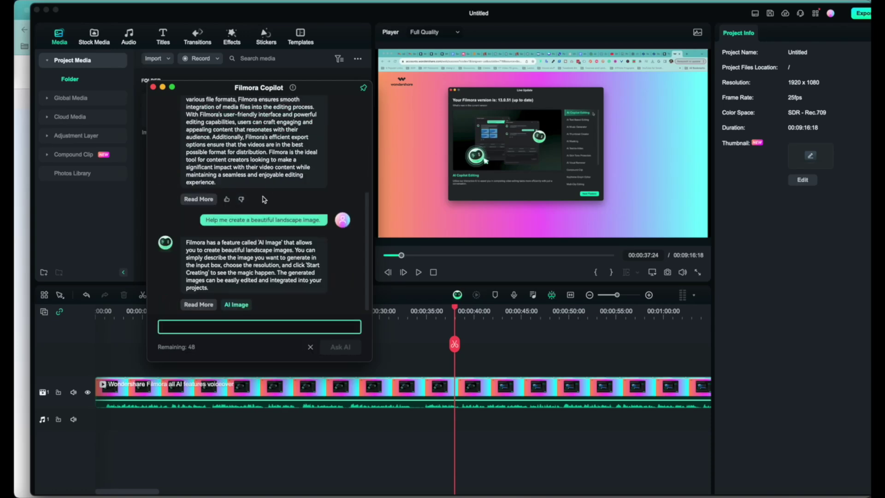
Step: Open the AI Image creation form from the link in Copilot's answer
click(236, 305)
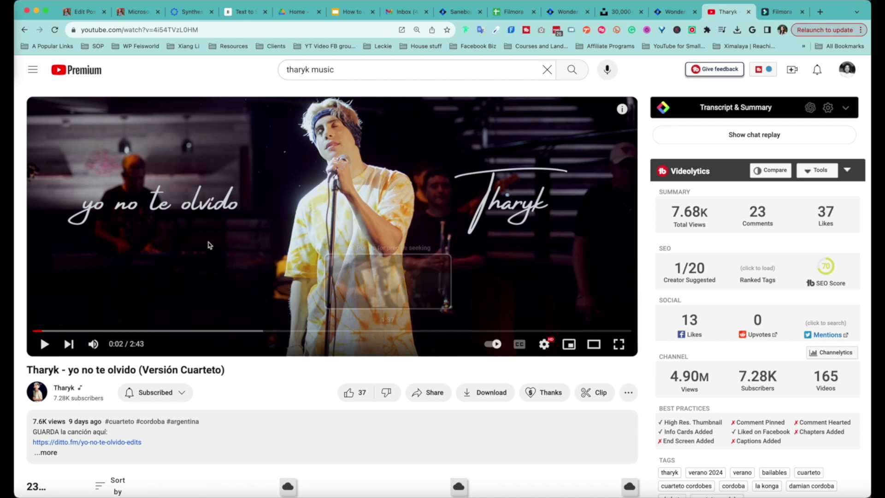
Step: Copy the Tharyk video URL and load it into 4K Video Downloader
click(205, 32)
key(super+c)
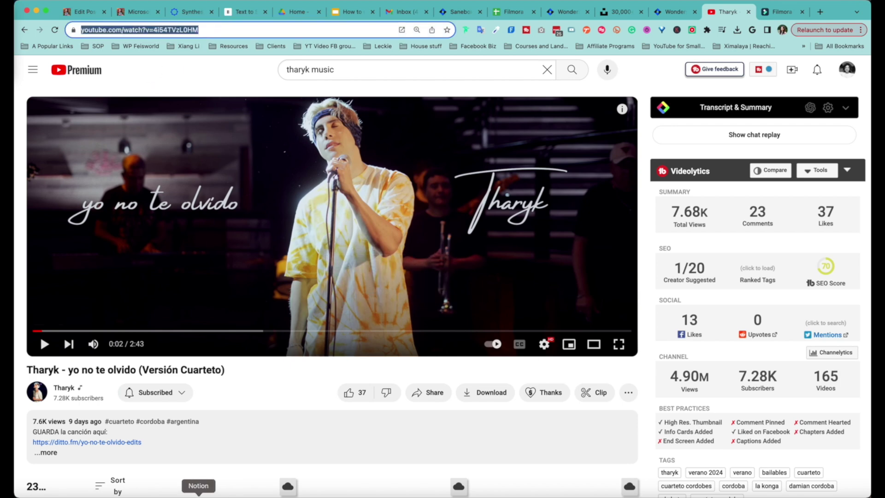
click(312, 490)
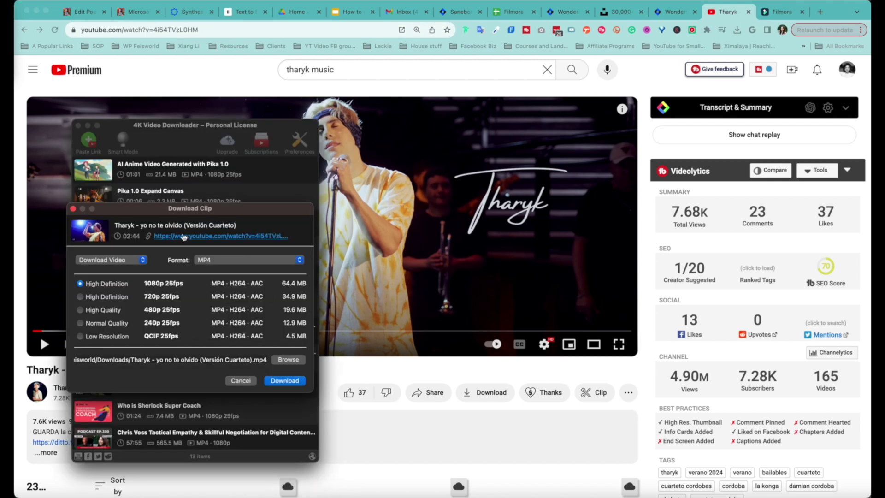
drag(220, 213, 221, 189)
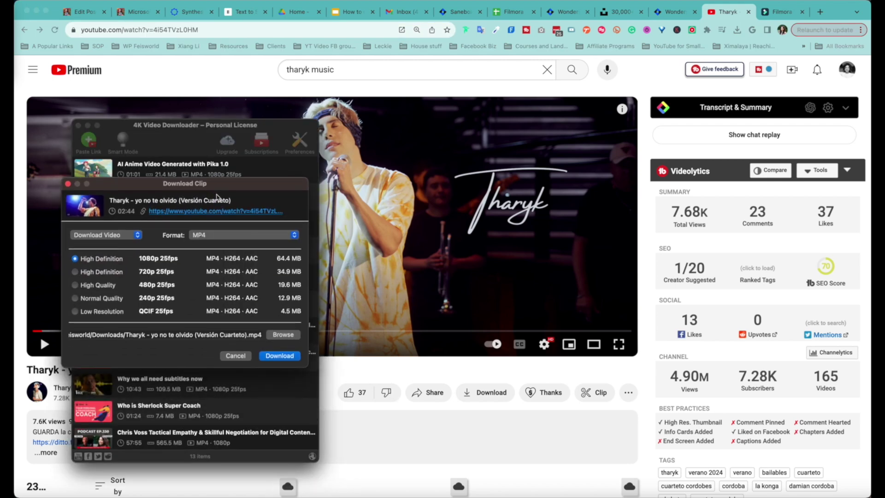
Step: Extract the song's audio as an MP3 and select the finished Tharyk track
click(238, 239)
click(147, 232)
click(112, 236)
click(123, 245)
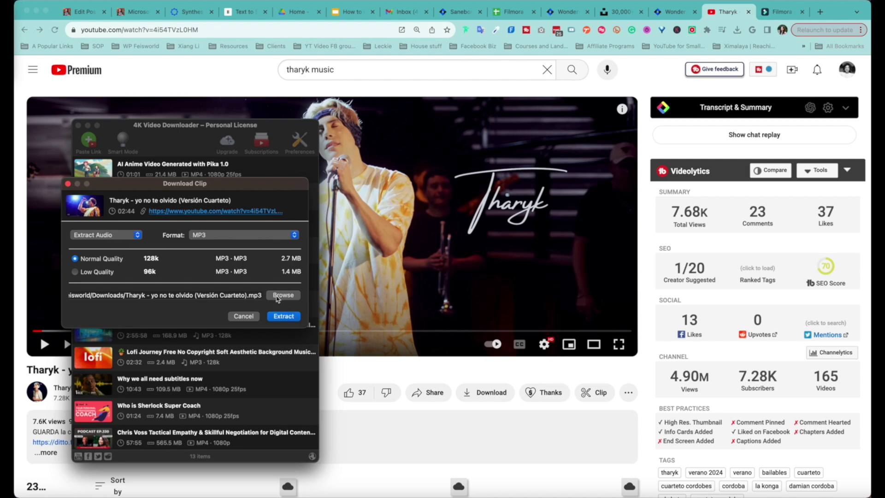
click(283, 316)
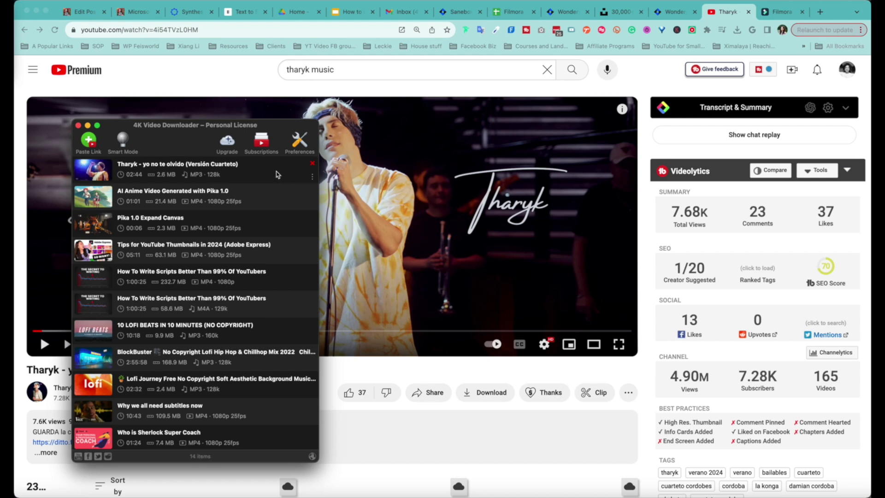
click(313, 179)
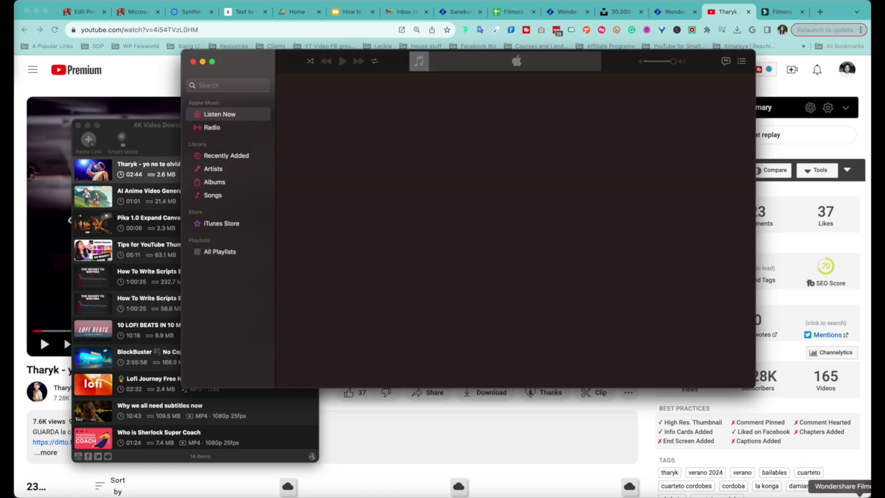
Step: Drop the Tharyk MP3 onto the Filmora timeline and split it with AI Vocal Remover
drag(857, 496, 198, 437)
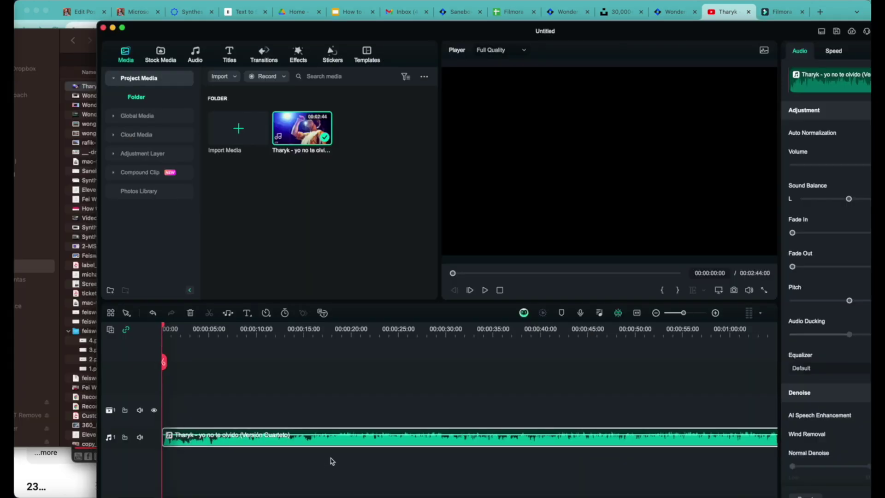
double_click(445, 33)
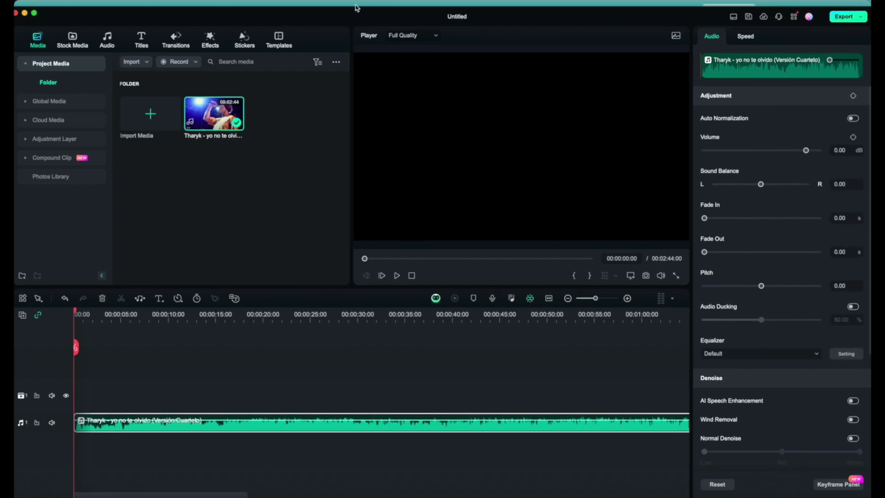
right_click(287, 418)
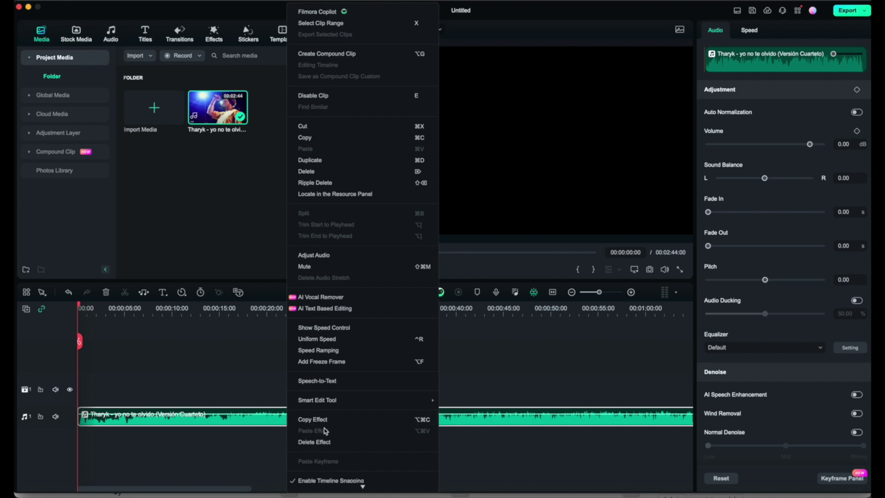
click(394, 301)
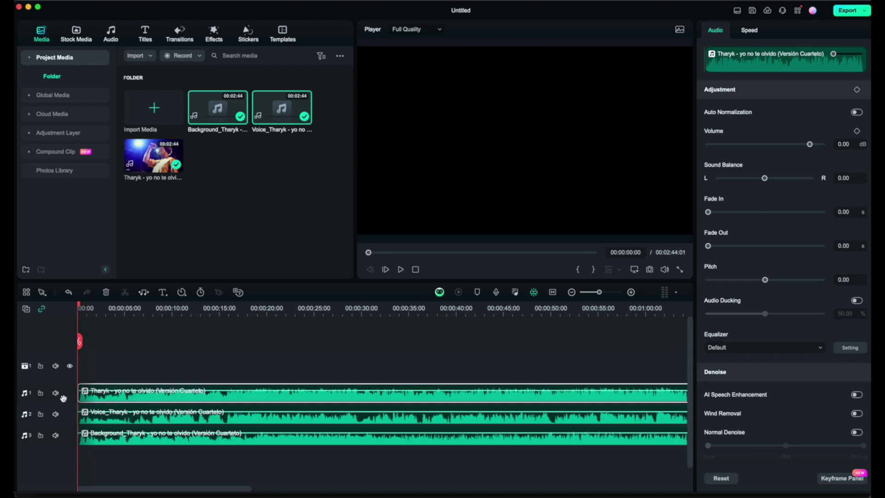
Step: Mute the Voice and Background tracks and play the original song from about 19 seconds
click(56, 414)
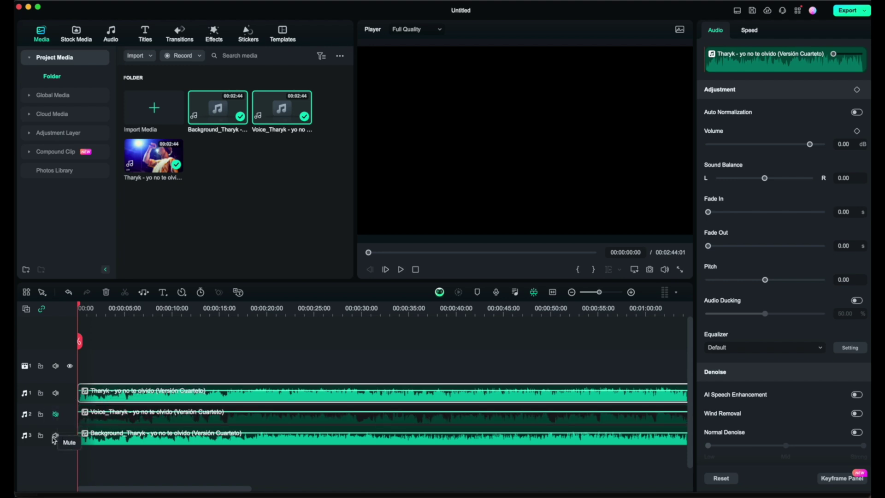
click(56, 435)
key(space)
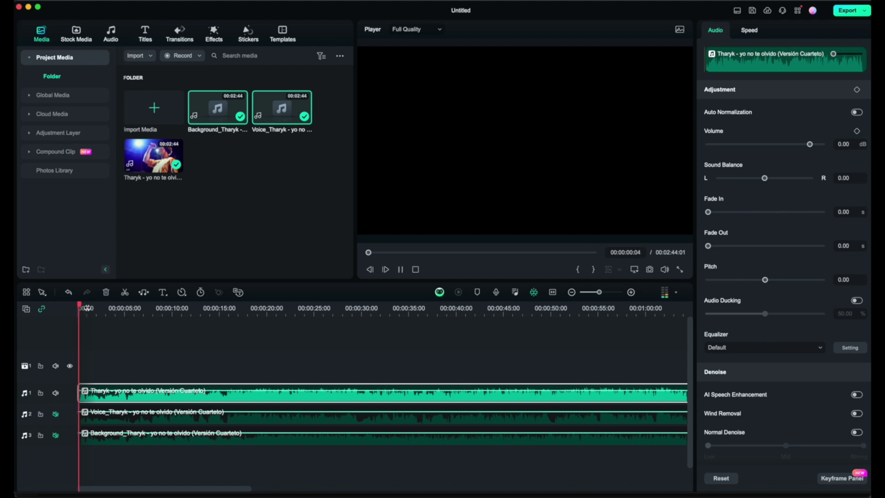
click(254, 309)
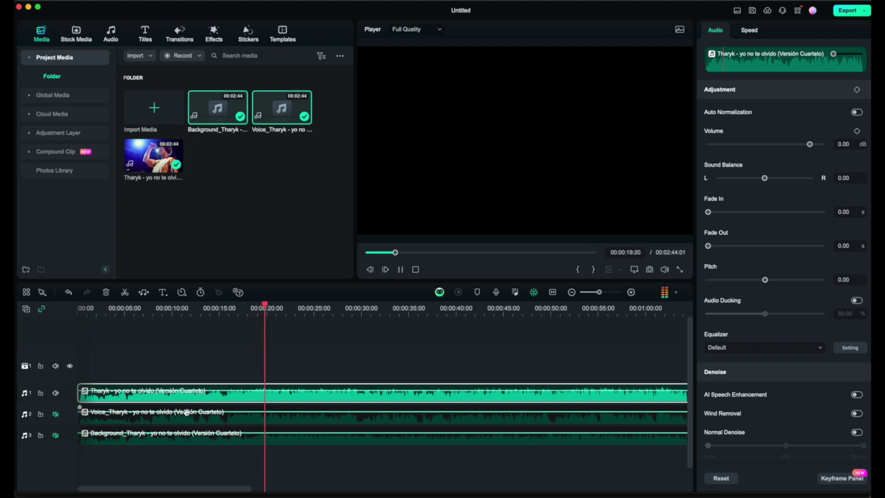
key(space)
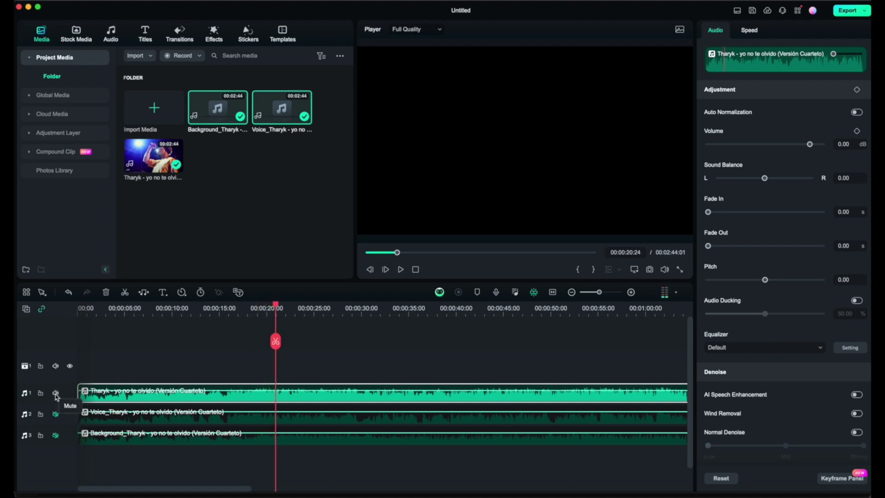
Step: Mute the original song track and play back the isolated vocals alone
click(56, 394)
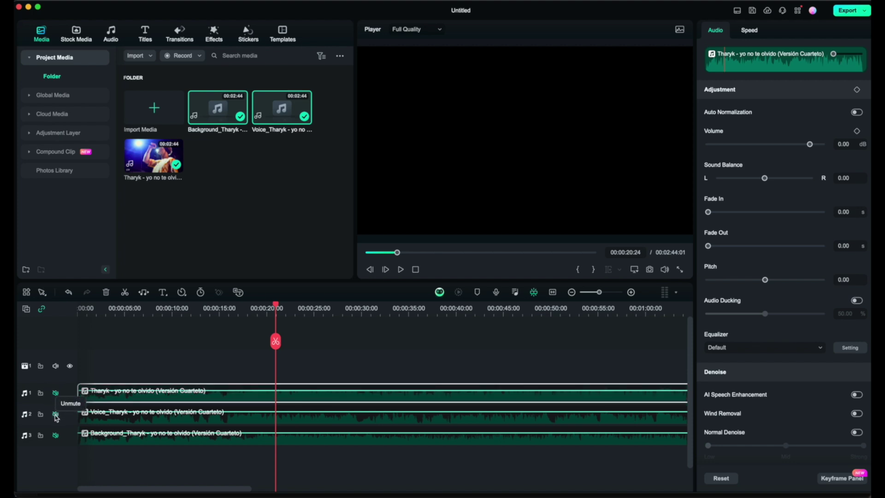
click(55, 415)
click(55, 414)
click(56, 394)
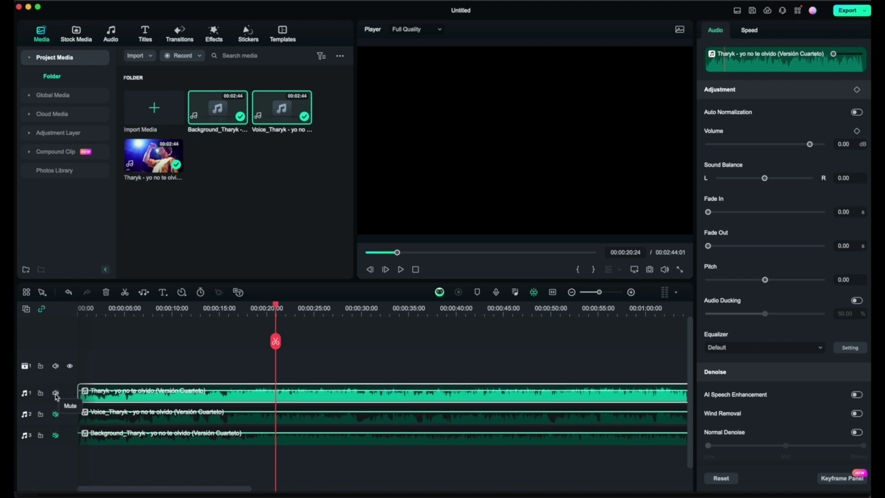
click(56, 394)
click(55, 415)
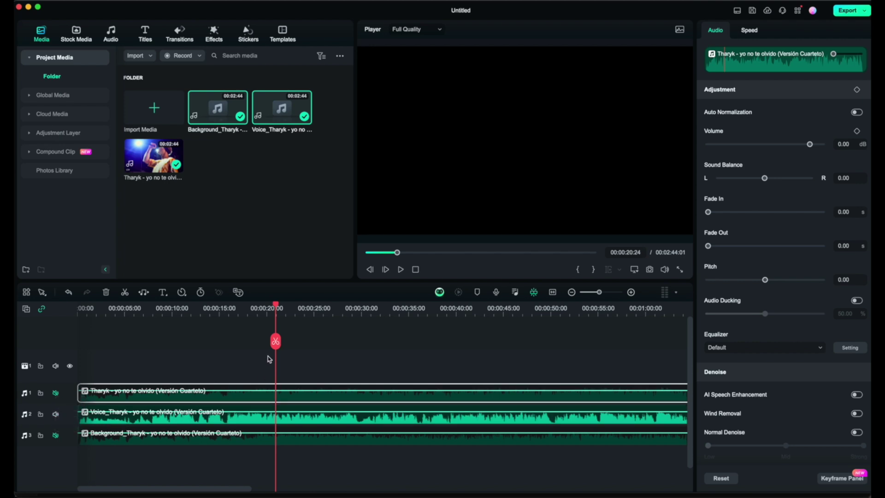
key(space)
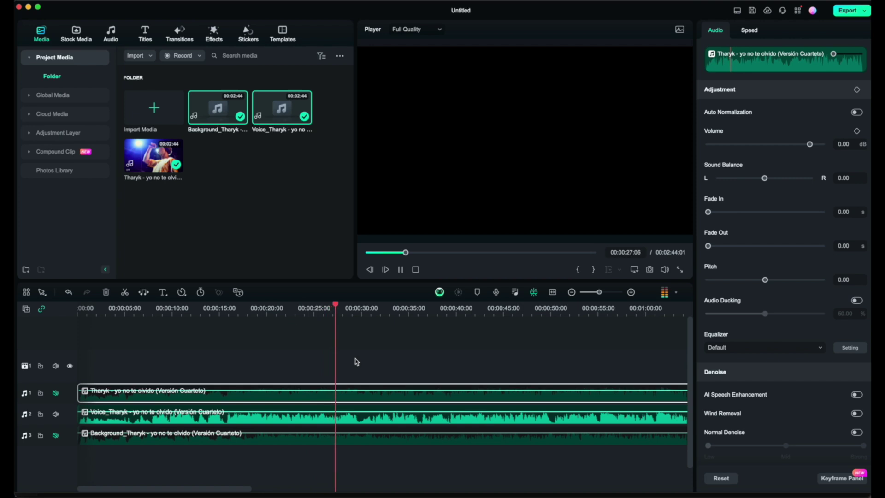
Step: Mute the vocals, unmute the background track, and play the music alone
click(55, 414)
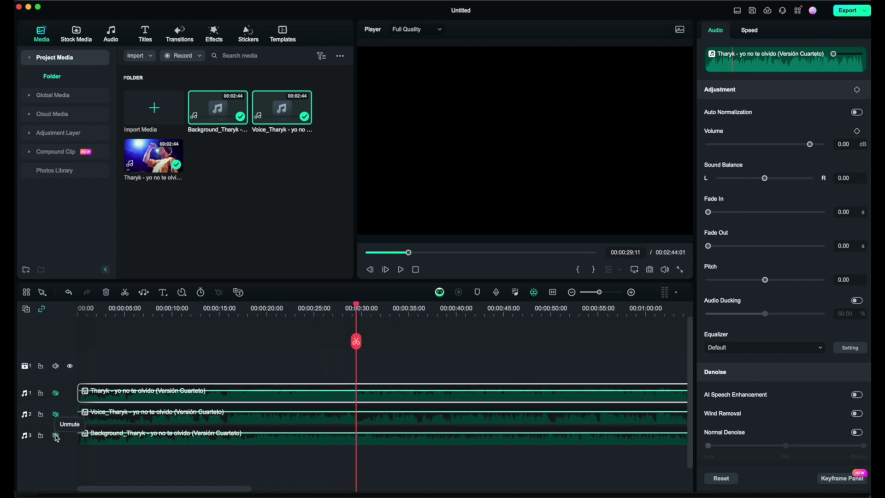
click(55, 436)
drag(356, 340, 363, 346)
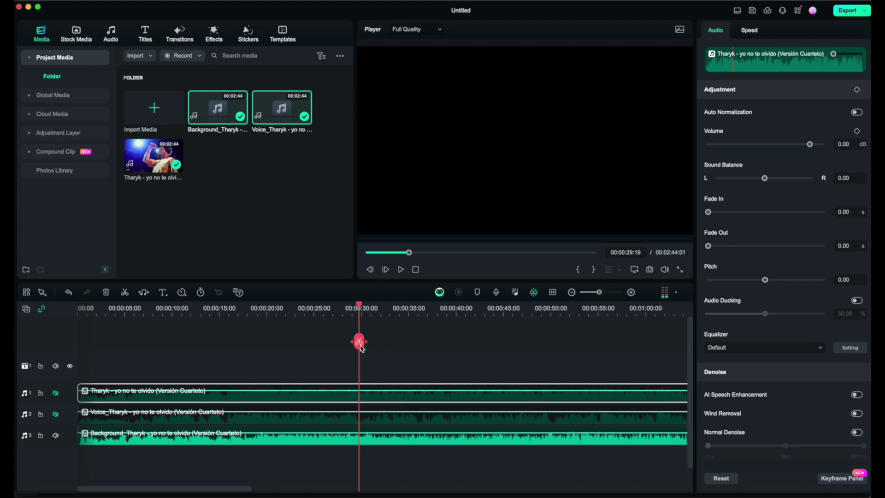
key(space)
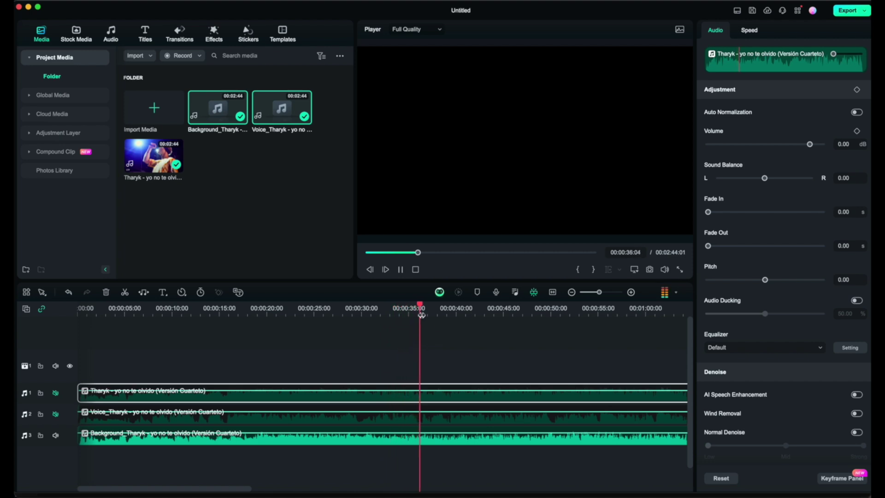
key(space)
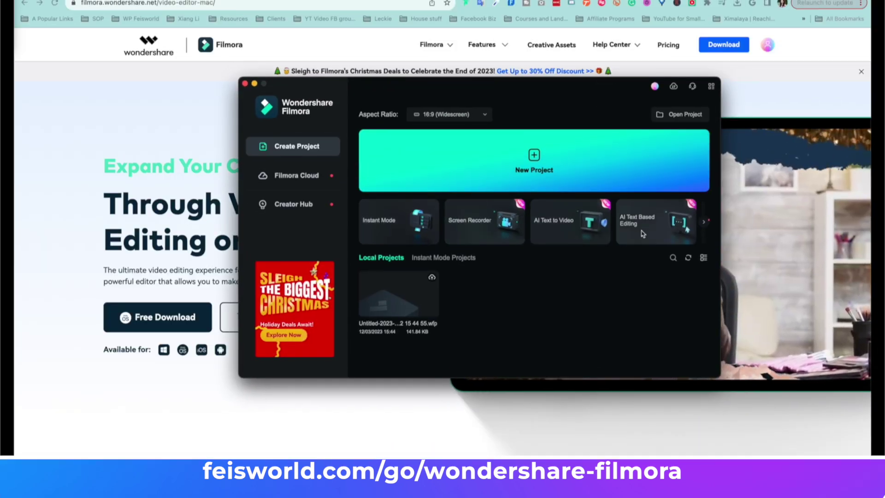
Step: Start AI Text Based Editing and import the Sanebox tutorial video from Downloads
scroll(644, 230, right, 2)
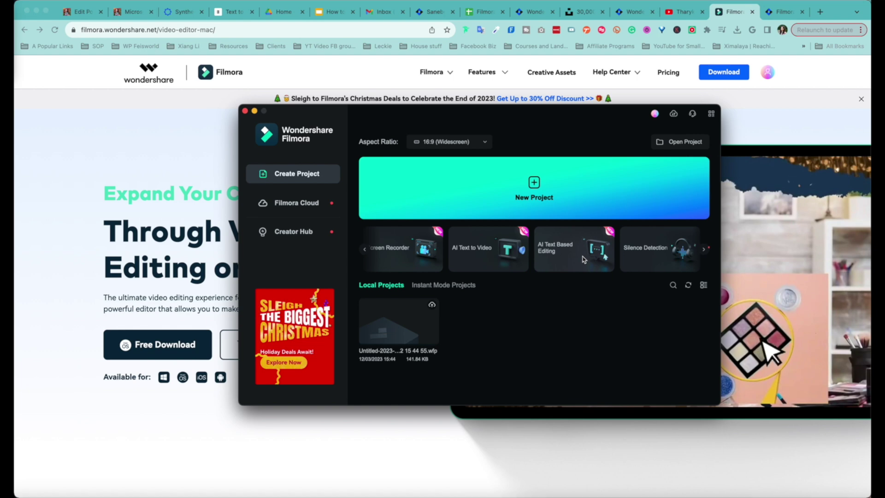
click(584, 259)
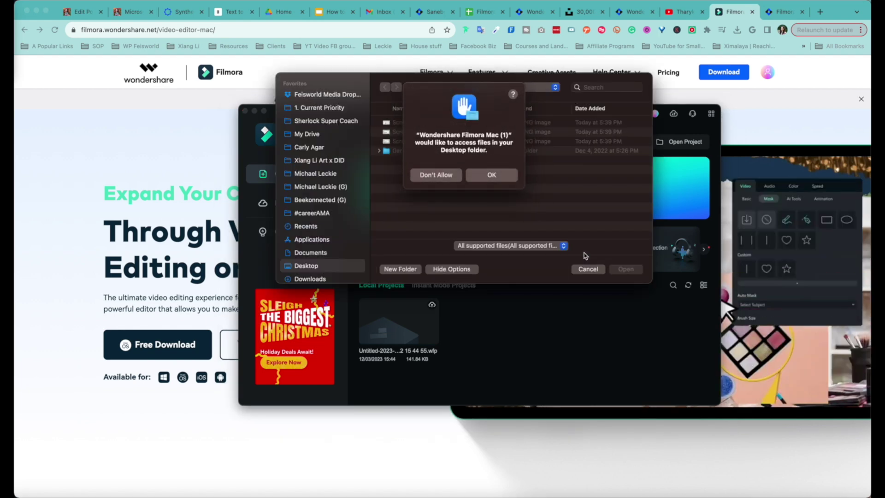
click(488, 173)
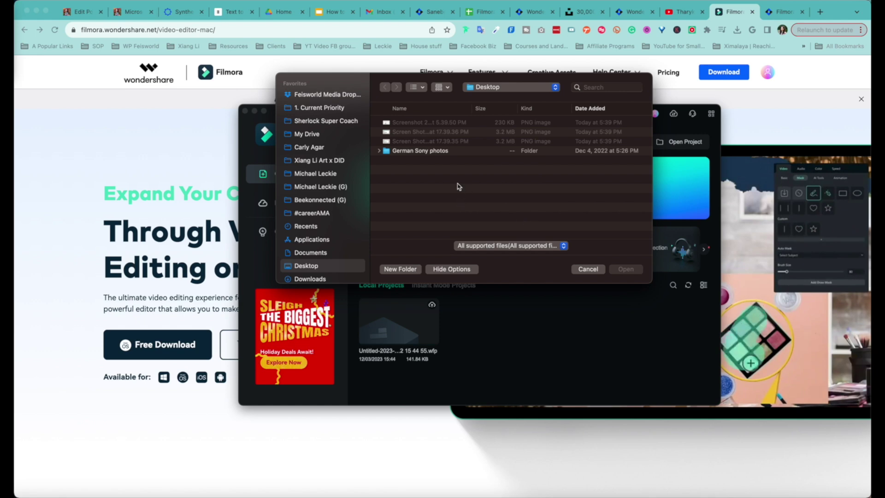
scroll(315, 199, down, 1)
scroll(315, 199, down, 3)
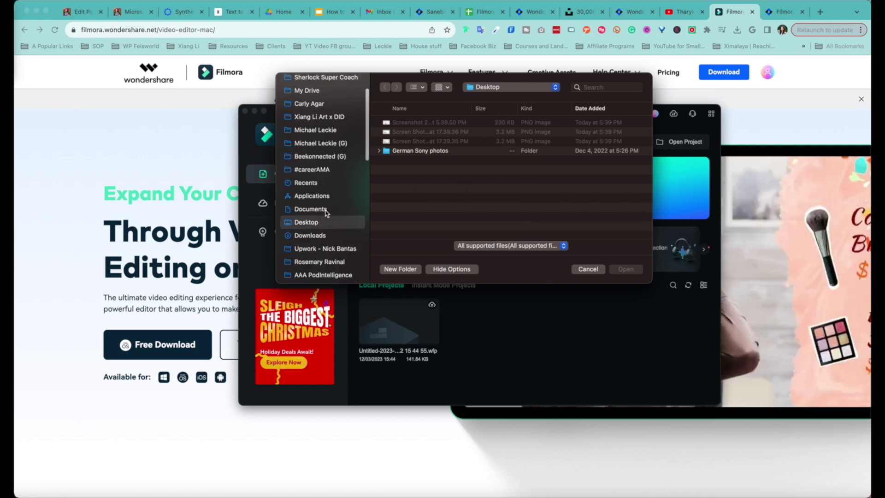
click(310, 235)
click(473, 208)
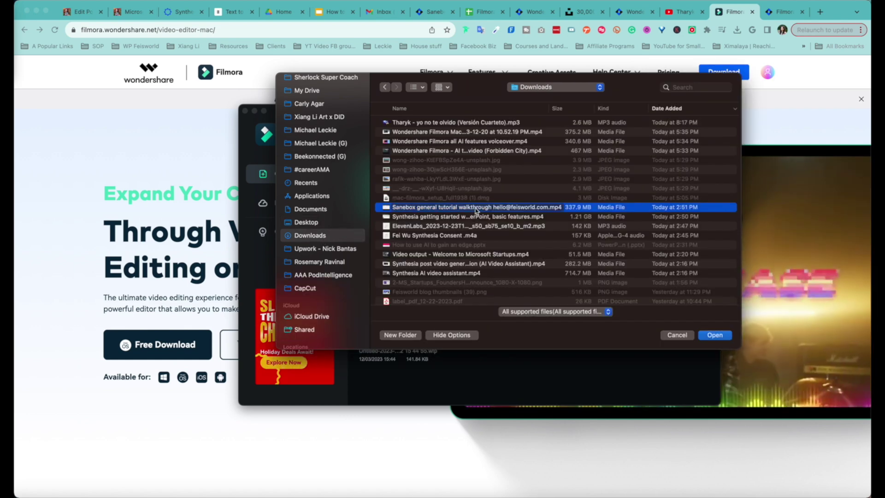
double_click(474, 208)
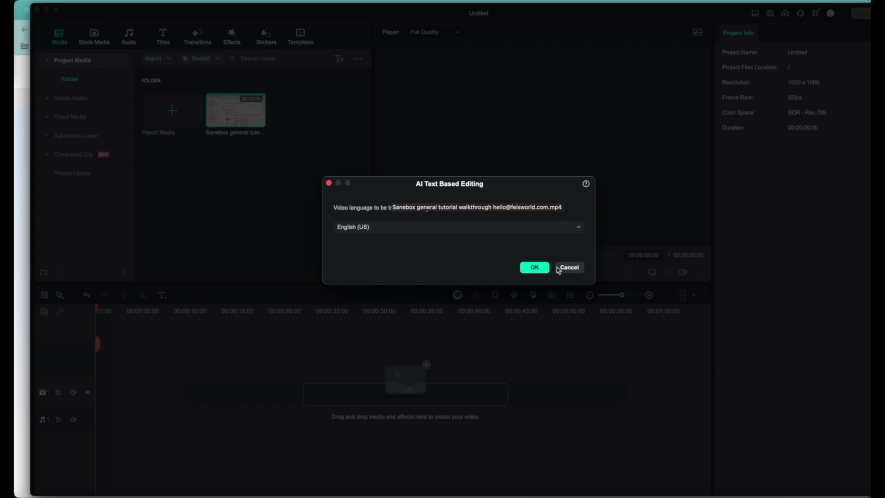
click(543, 269)
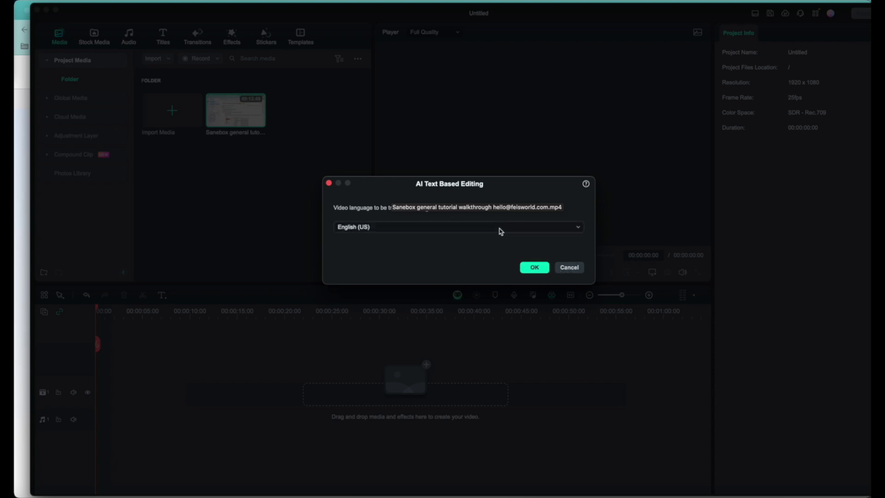
Step: Keep English (US) as the transcription language and begin transcribing
click(441, 228)
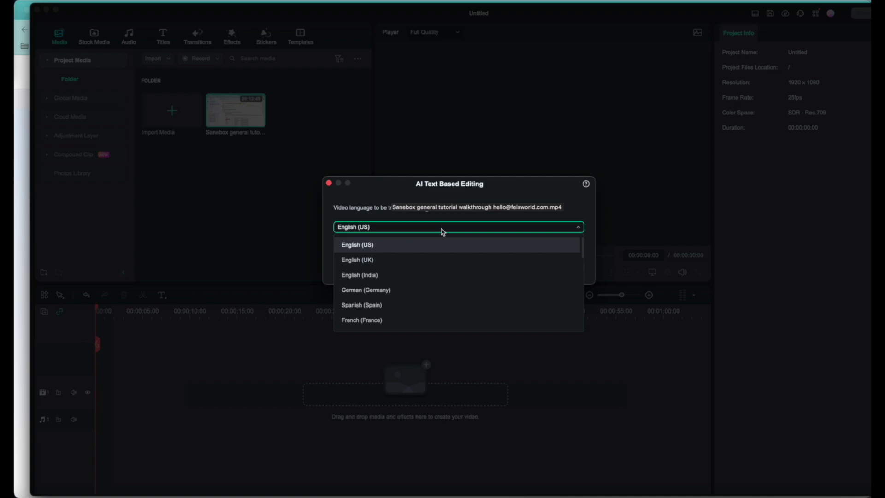
click(439, 227)
click(535, 266)
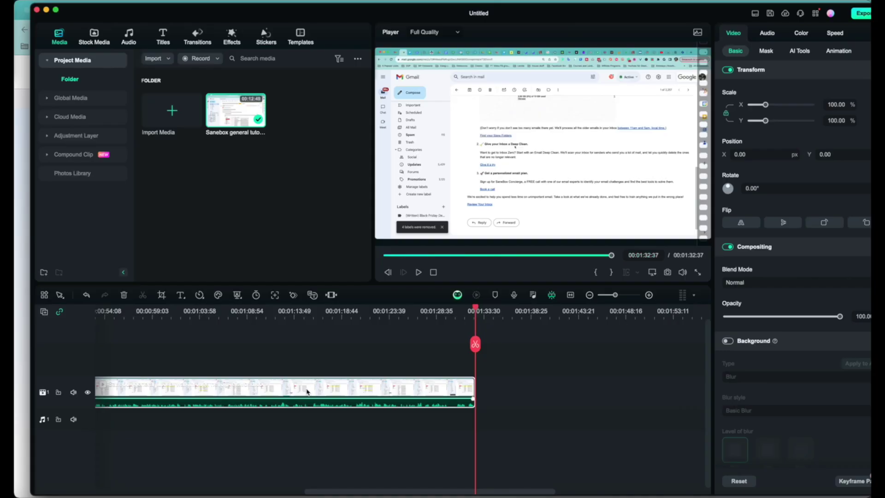
Step: Transcribe the SaneBox timeline clip in English (US) with AI Text Based Editing
click(267, 368)
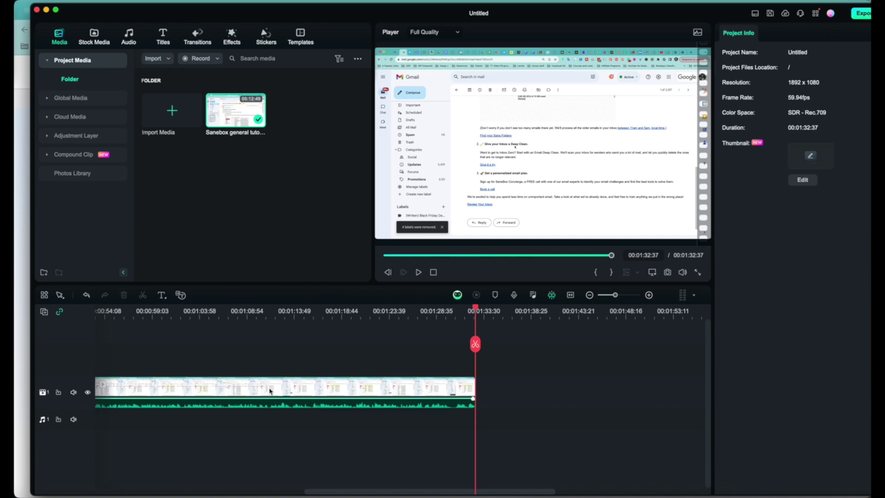
click(270, 393)
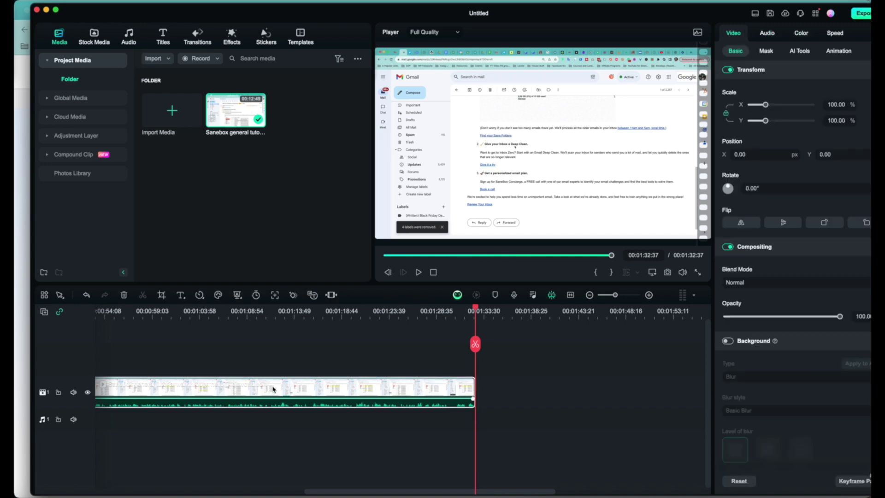
right_click(273, 390)
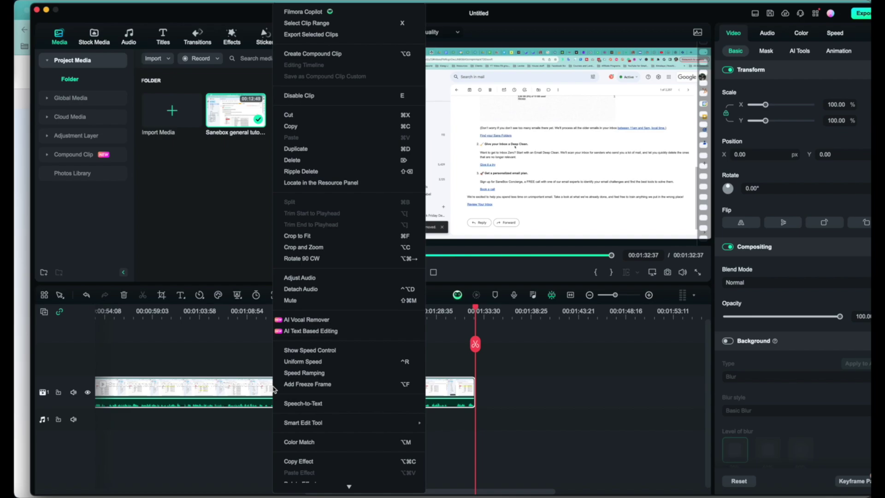
click(369, 332)
click(437, 230)
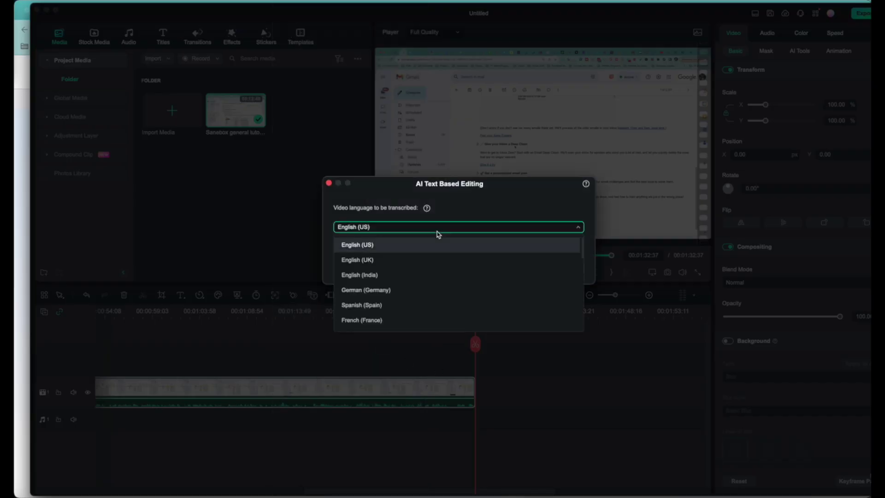
click(483, 244)
click(535, 267)
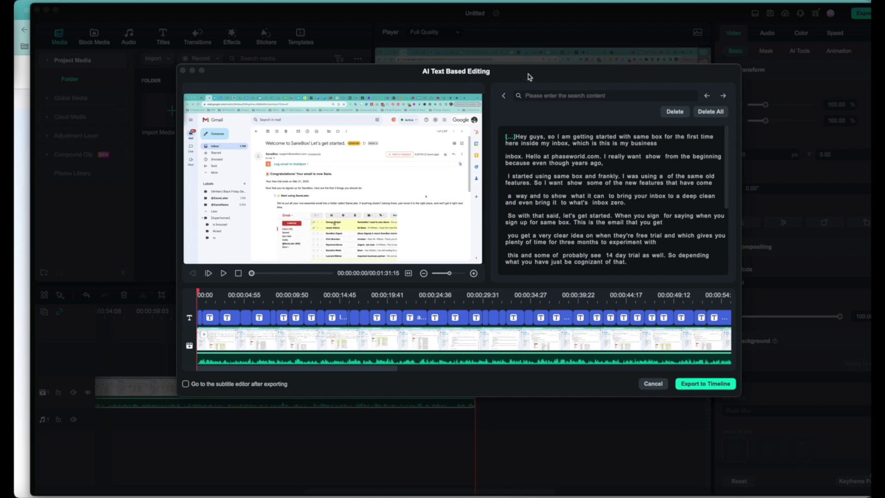
Step: Cut the word 'So' from the transcript
click(543, 143)
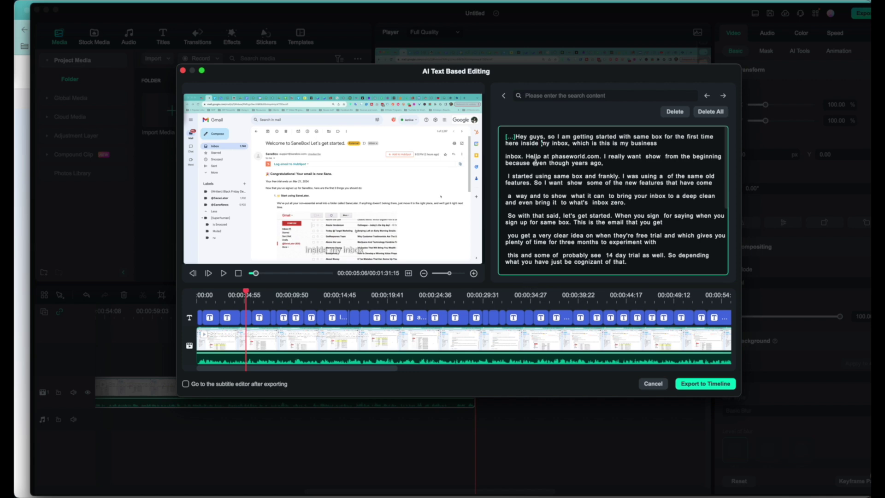
drag(536, 162, 628, 254)
click(539, 215)
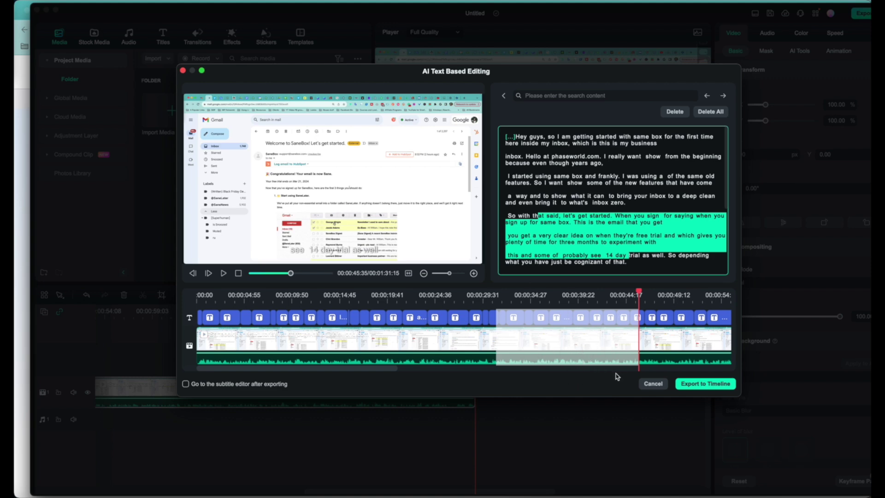
click(587, 227)
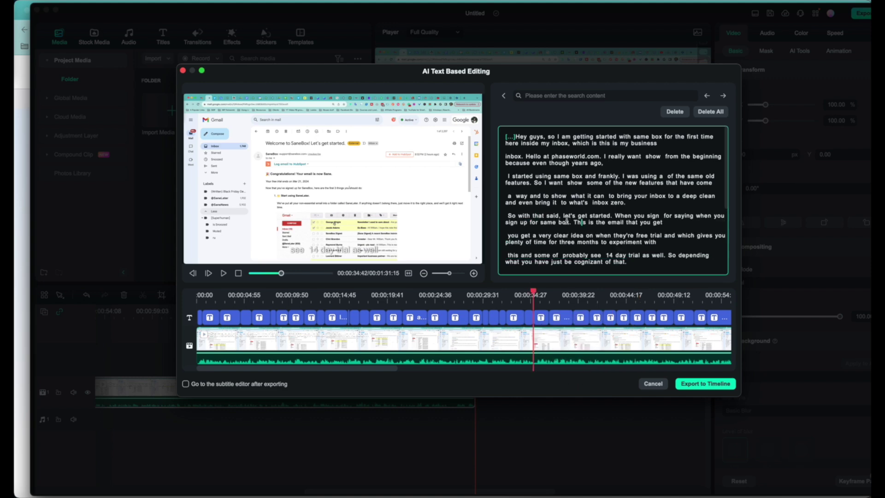
click(511, 215)
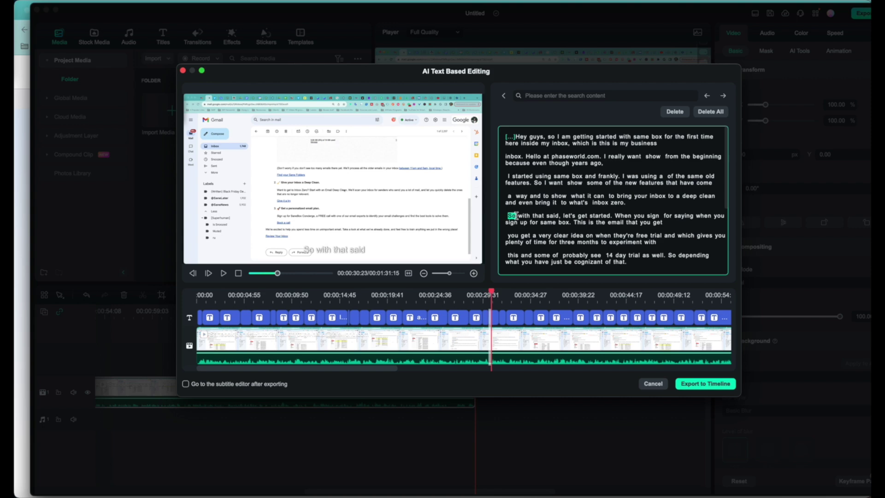
key(Delete)
Step: Delete the 'with that said… that you get' paragraph and export the edit to the timeline
triple_click(519, 215)
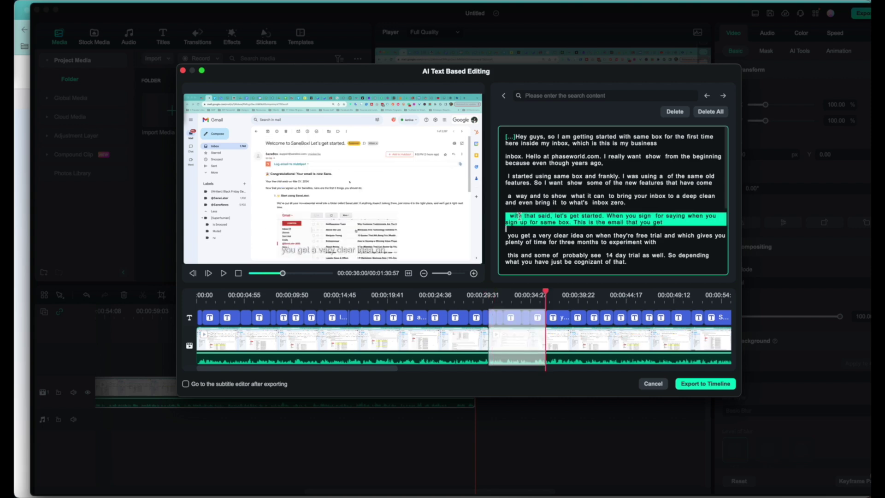
key(Delete)
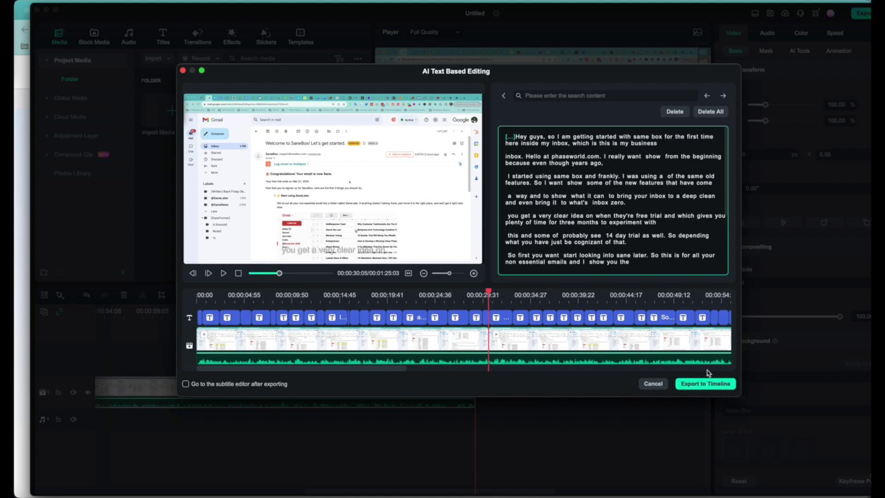
click(718, 383)
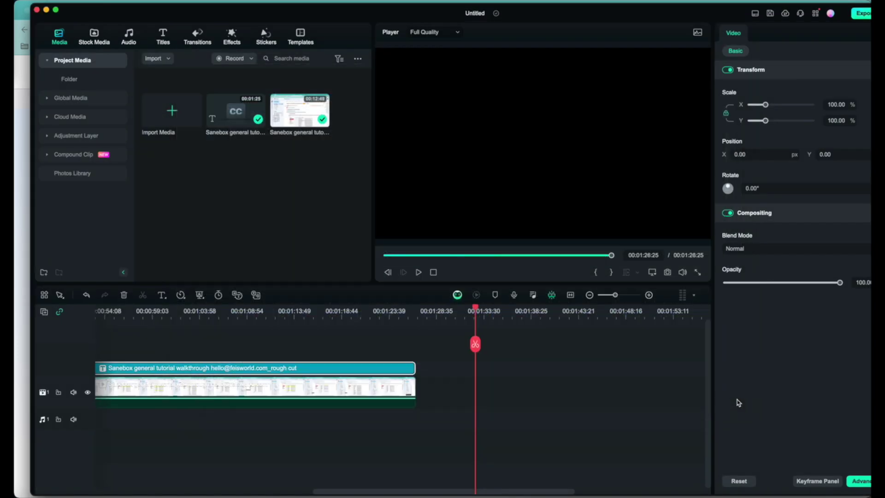
Step: Scrub through the rough cut, then open the voiceover project with the playhead at 0:37:24
click(258, 342)
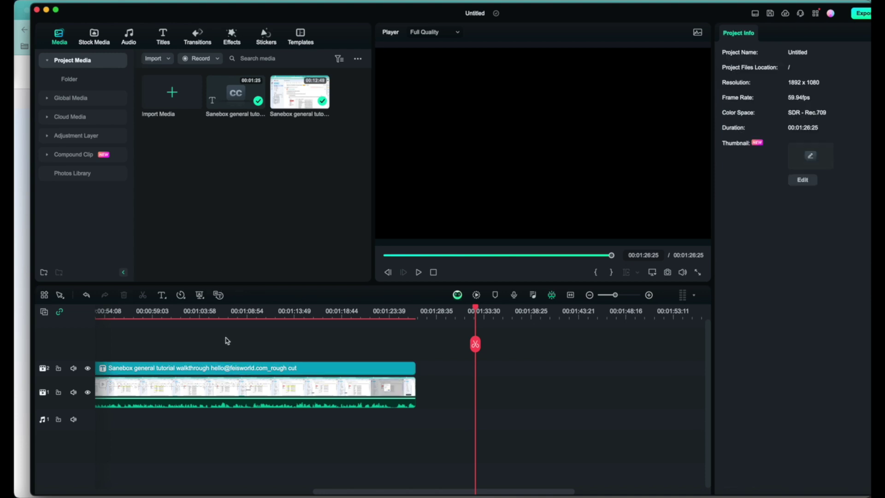
drag(477, 314, 355, 323)
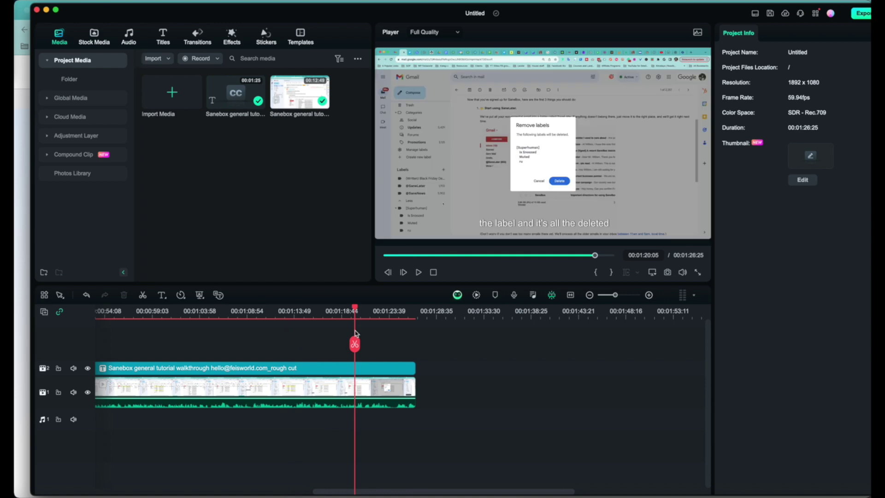
scroll(351, 344, left, 10)
scroll(351, 344, left, 2)
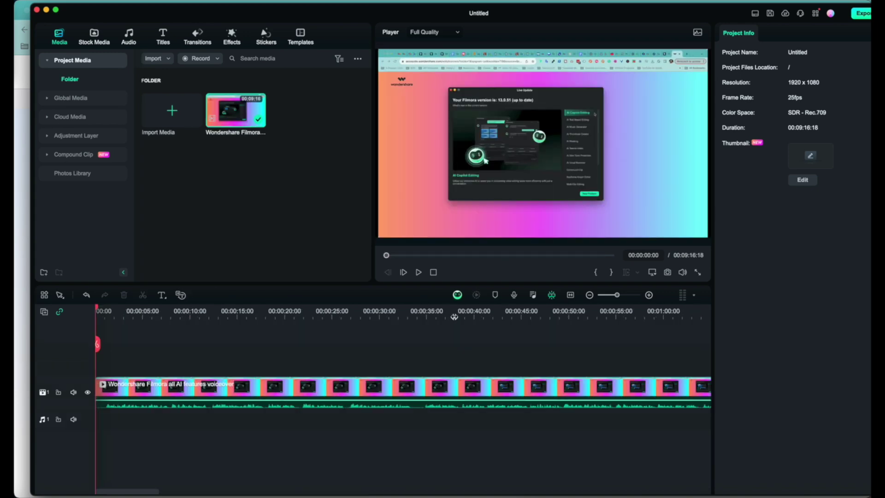
click(455, 315)
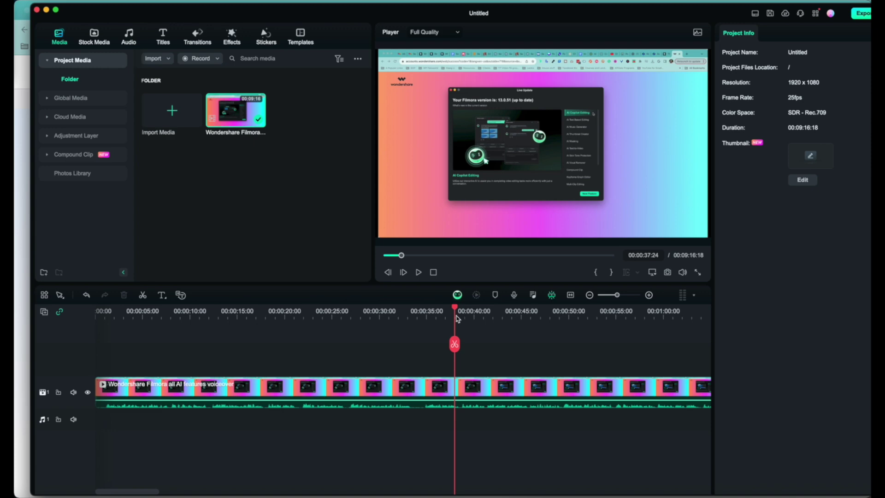
Step: Open Filmora Copilot from the AI Copilot icon in the timeline toolbar
click(457, 295)
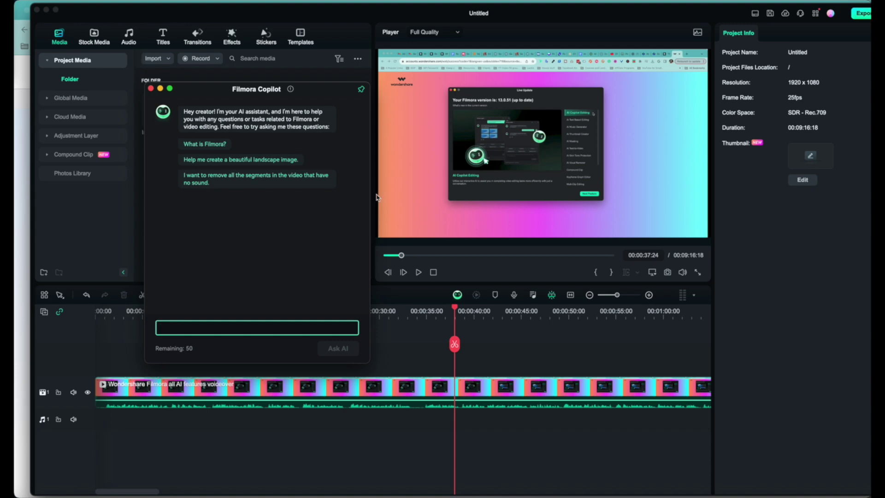
Step: Ask Copilot 'What is Filmora?' and for a landscape image, then launch AI Image from its reply
drag(326, 93, 328, 92)
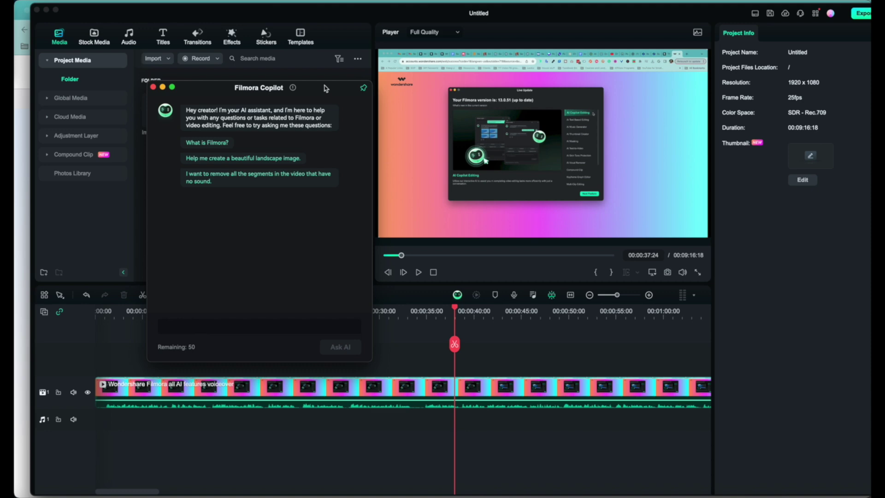
click(275, 325)
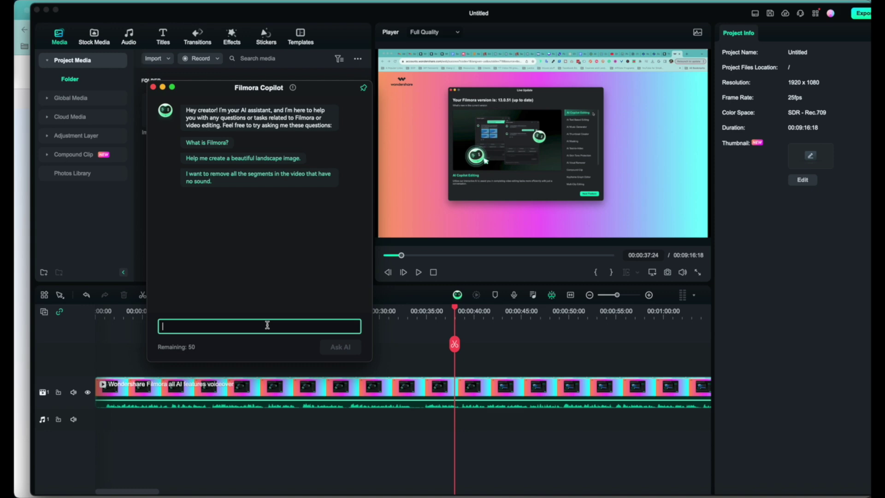
click(220, 144)
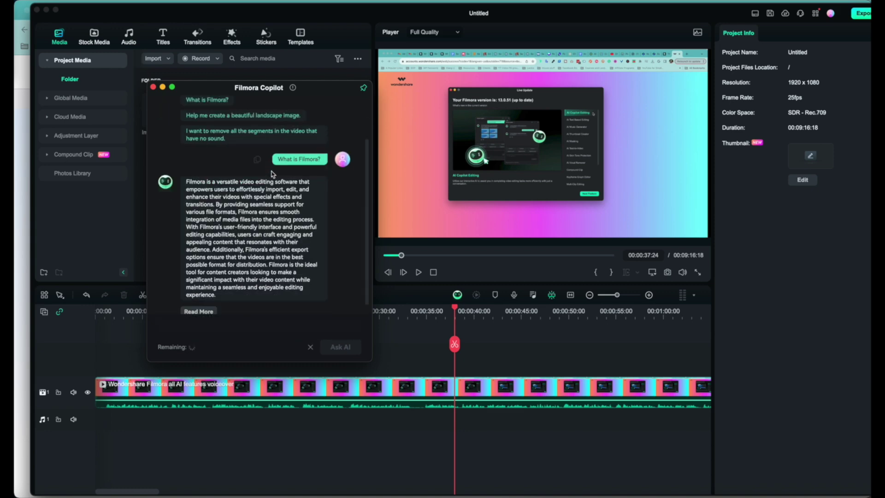
click(291, 109)
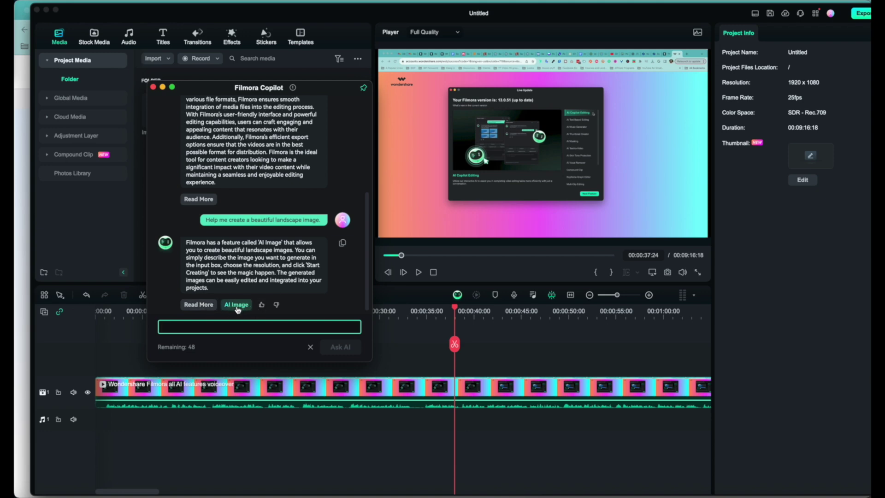
click(236, 306)
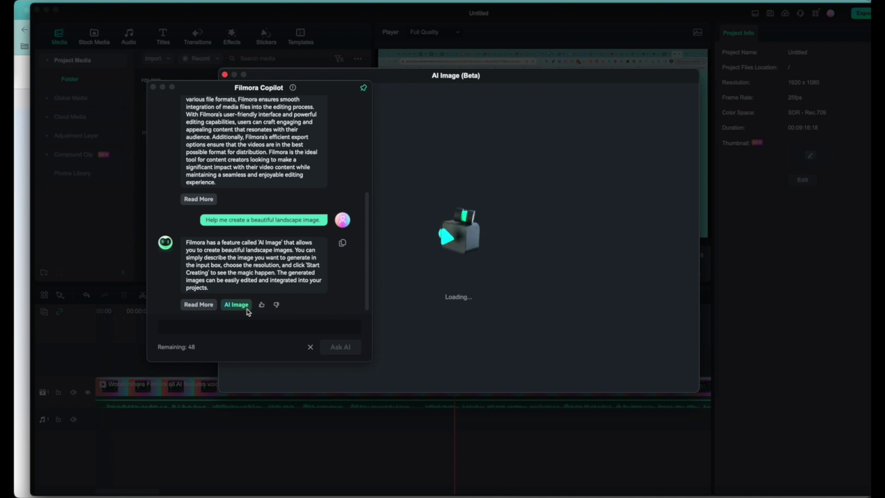
Step: Set the AI Image ratio to 16:9 and describe 'an image of a panda eating ice cream'
drag(362, 73, 430, 37)
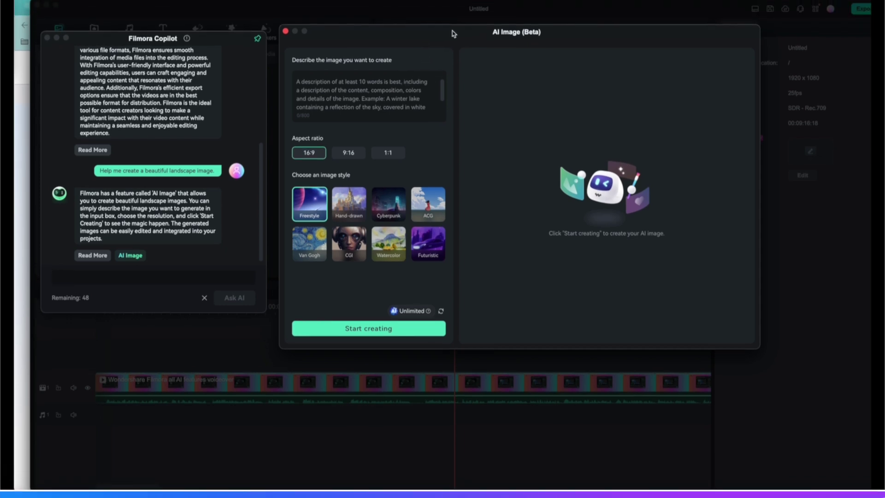
click(348, 152)
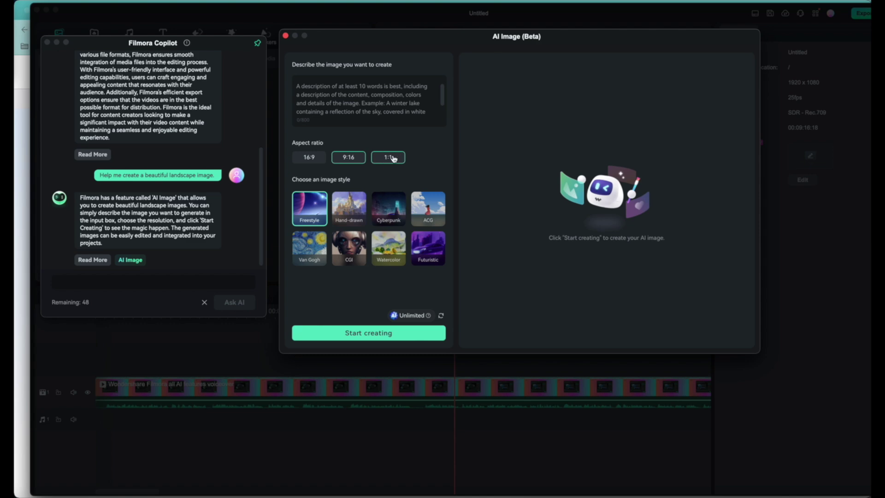
click(310, 157)
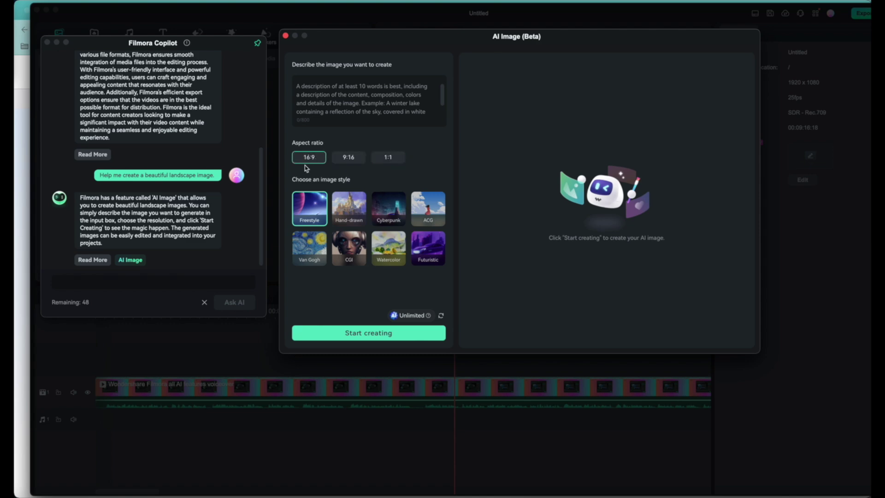
click(440, 108)
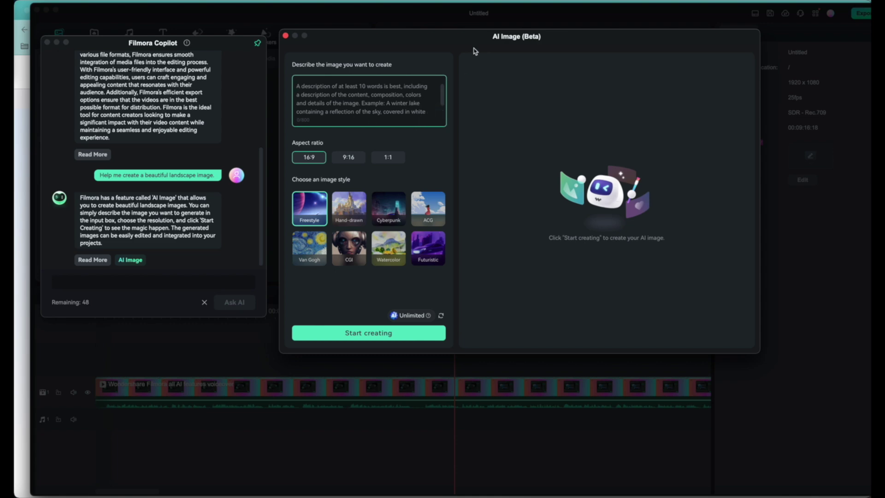
text(an image )
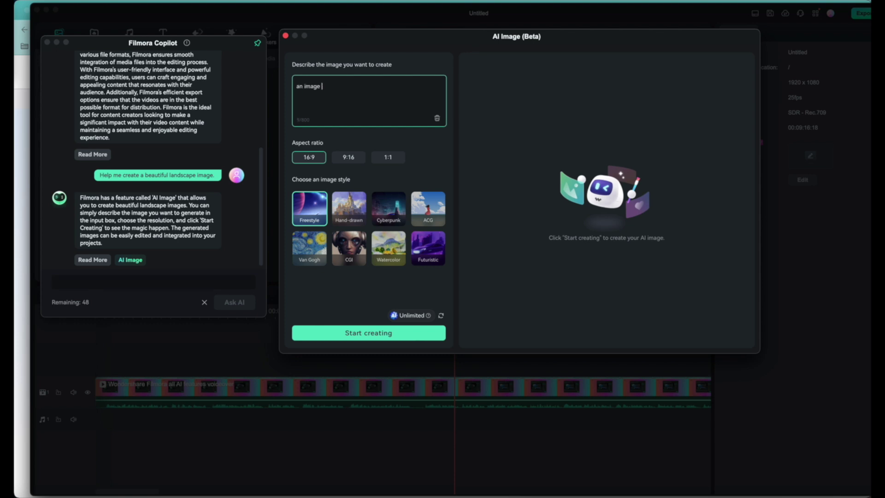
text(of a panda eating ice cream)
Step: Generate Hand-drawn panda images and preview the second and fourth results
click(423, 221)
click(351, 217)
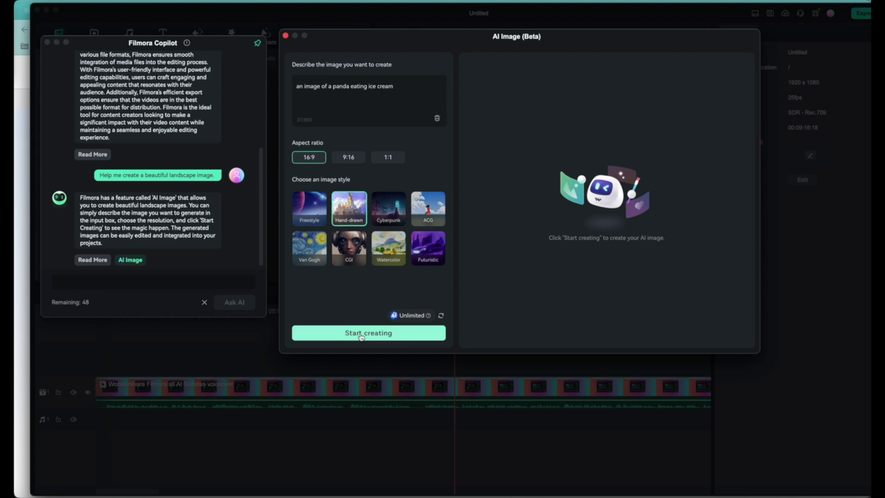
click(361, 333)
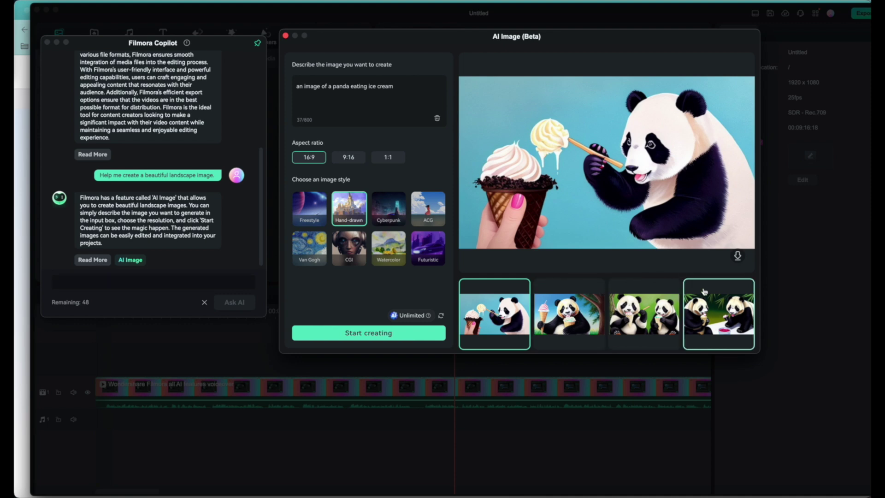
click(592, 311)
click(656, 311)
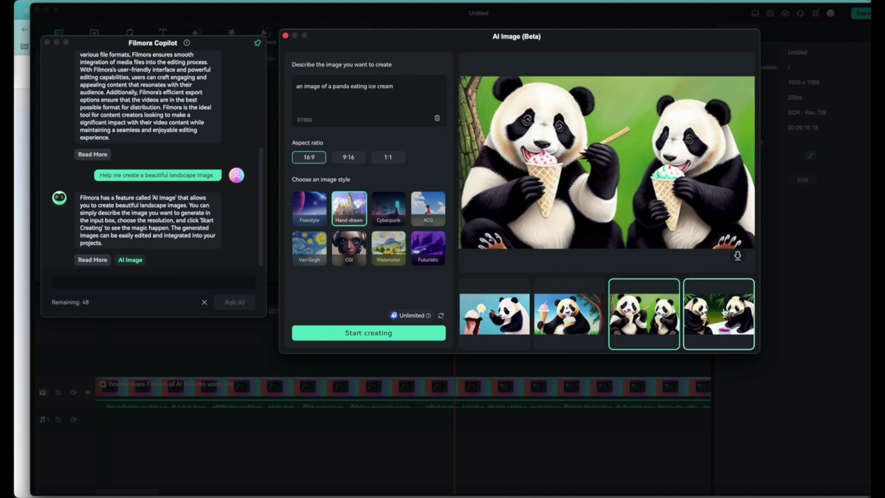
click(724, 313)
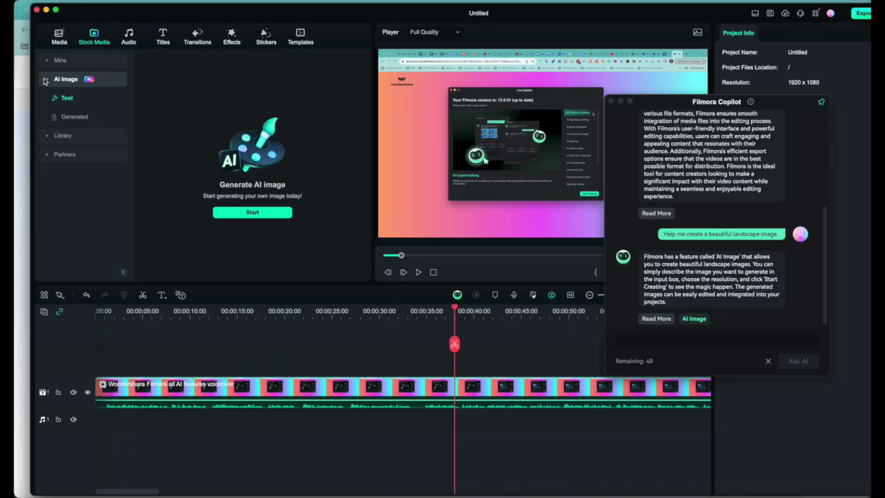
Step: Ask Copilot 'how to remove sound frmo a scene'
click(73, 116)
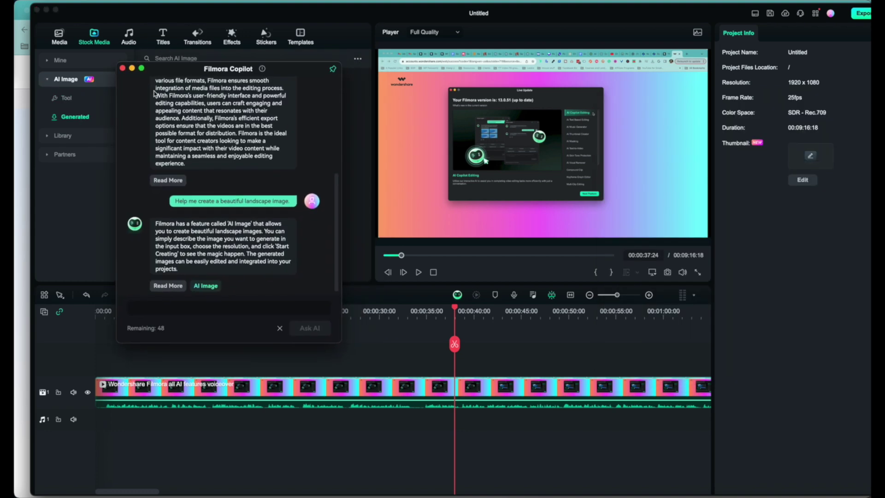
click(207, 307)
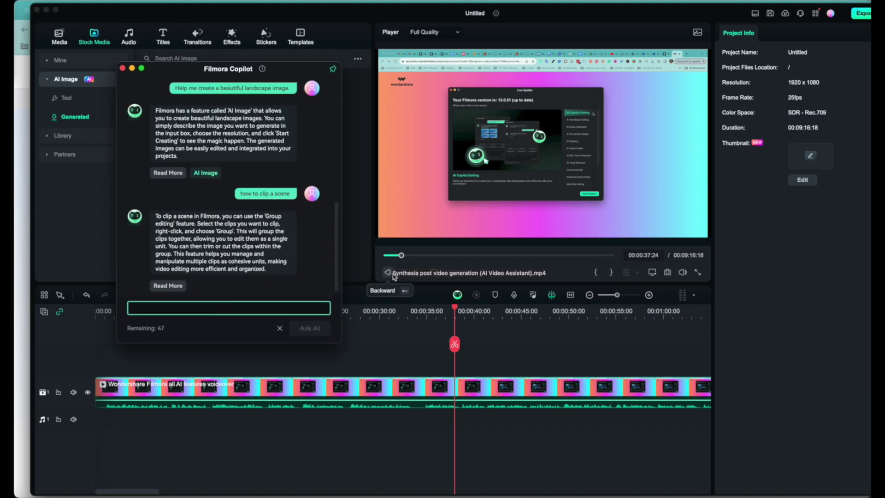
text(how to remove s)
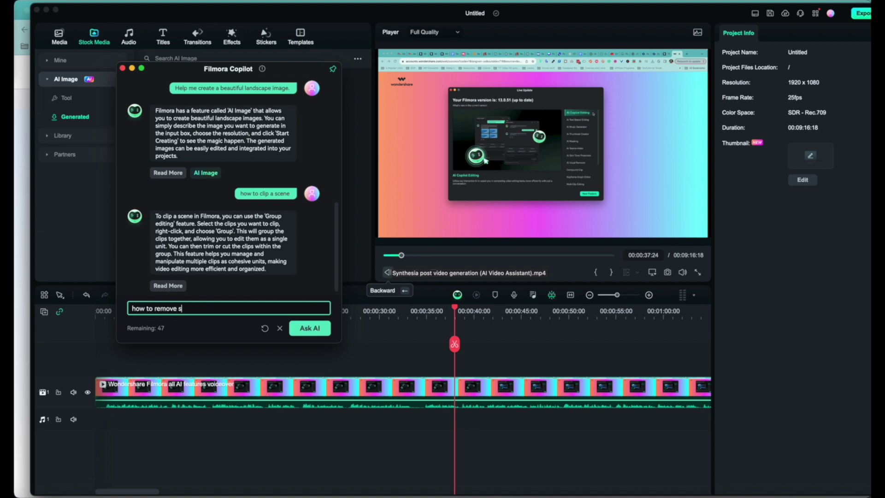
text(ound frmo )
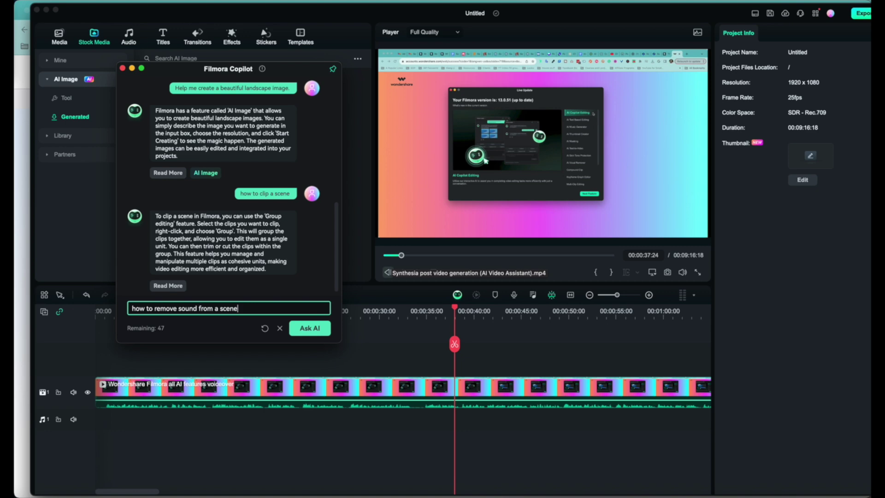
text(a scene)
key(Return)
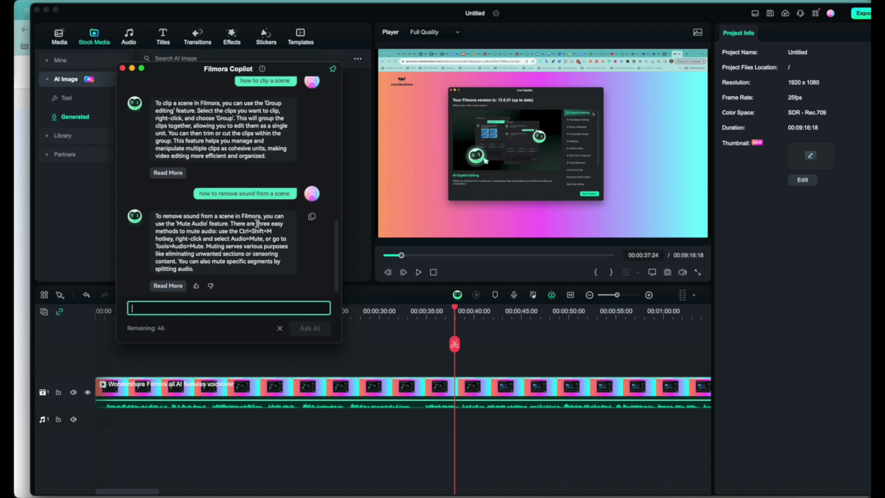
click(235, 231)
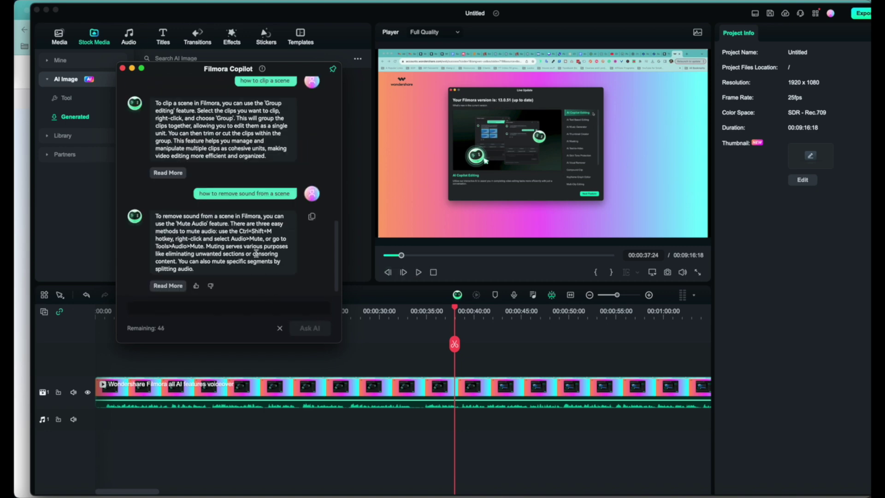
Step: Ask Copilot 'how to add transition'
click(239, 309)
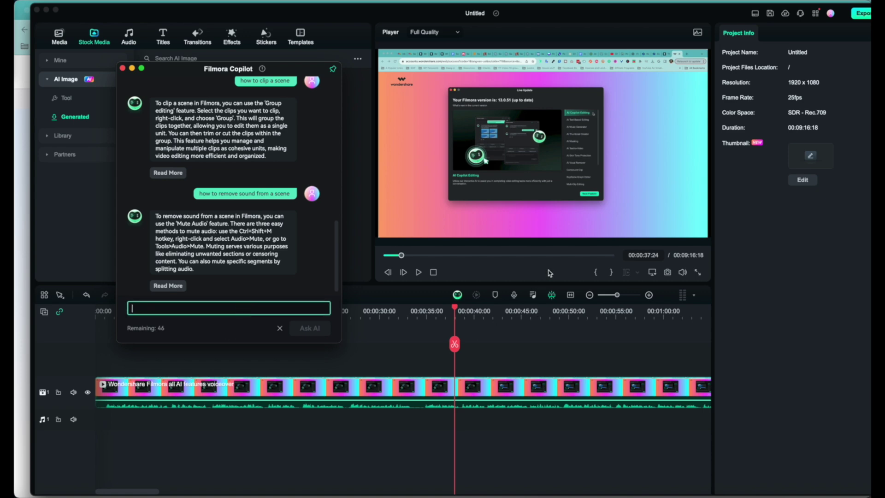
text(how to add transition)
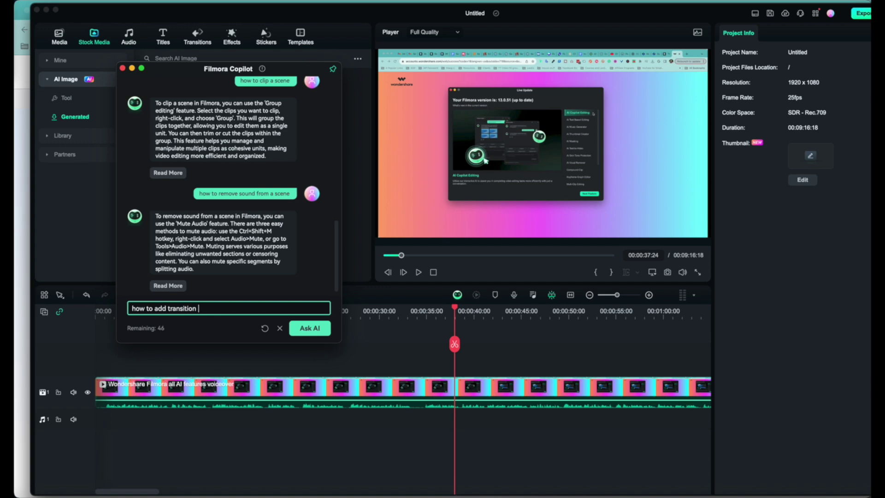
key(Return)
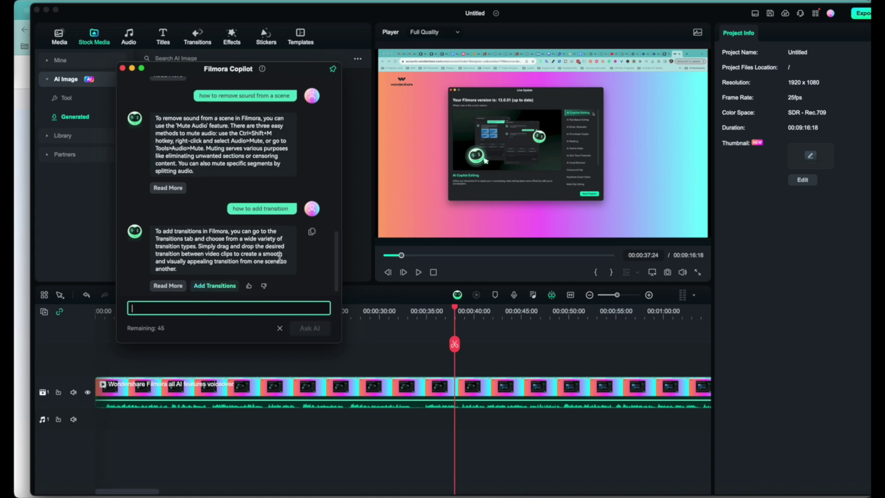
Step: List Copilot's suggested transitions and add Transition 01 with the playhead at about 00:00:36
click(216, 289)
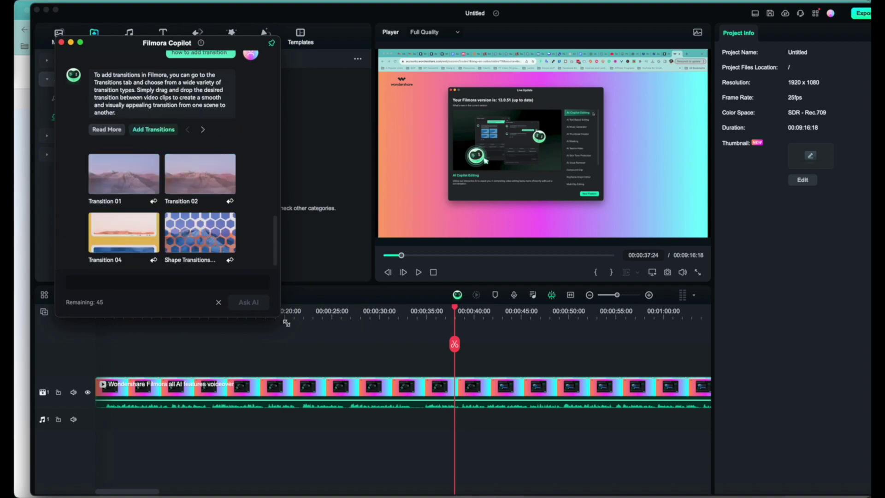
drag(280, 316, 328, 388)
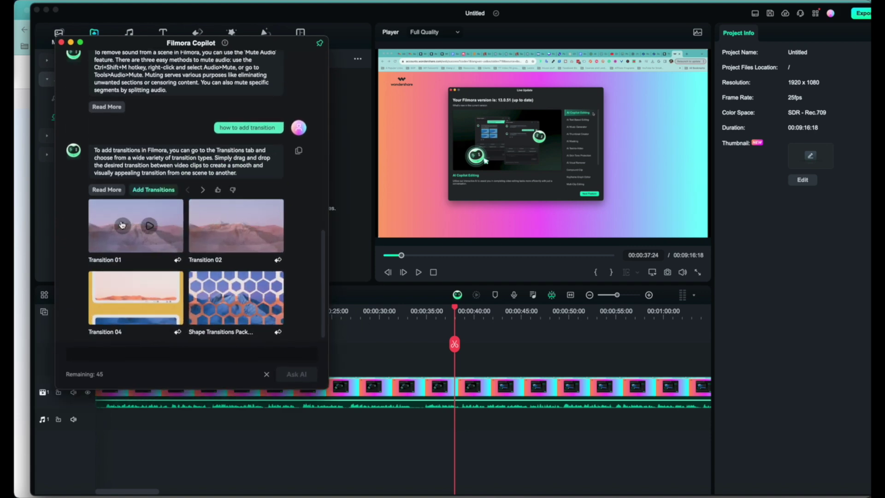
drag(454, 306, 441, 306)
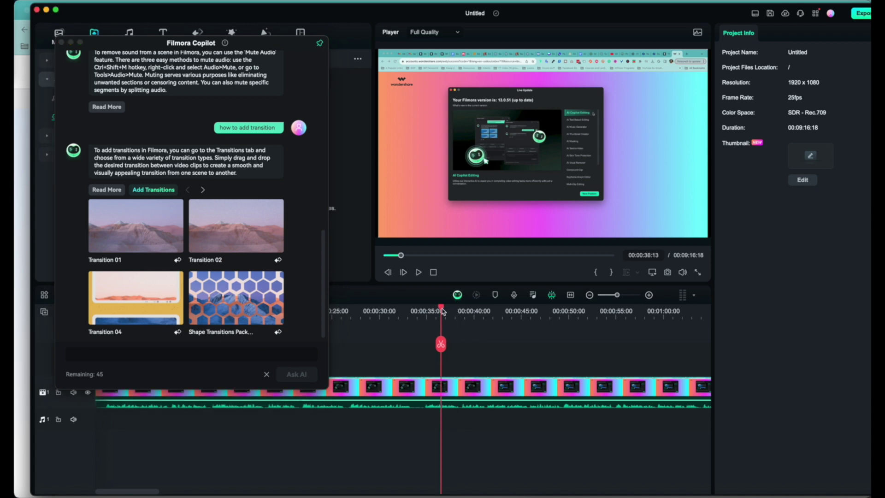
click(122, 226)
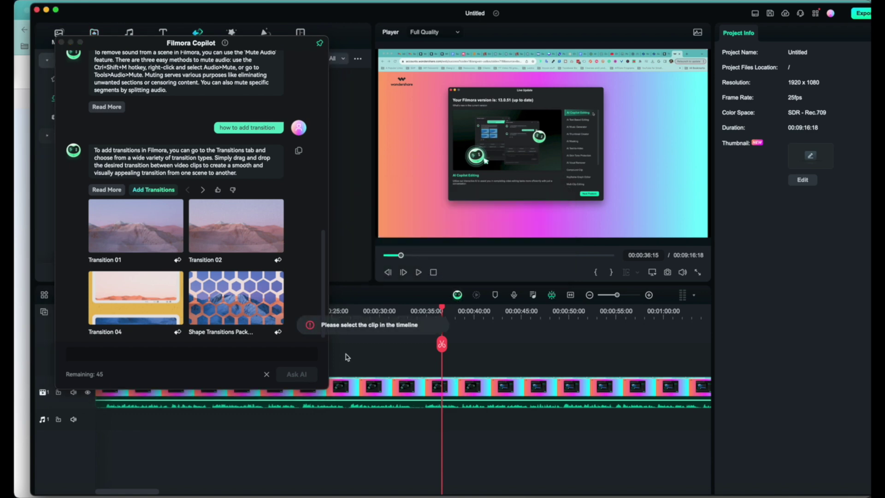
Step: Split the voiceover clip at the playhead near 00:00:36
click(436, 388)
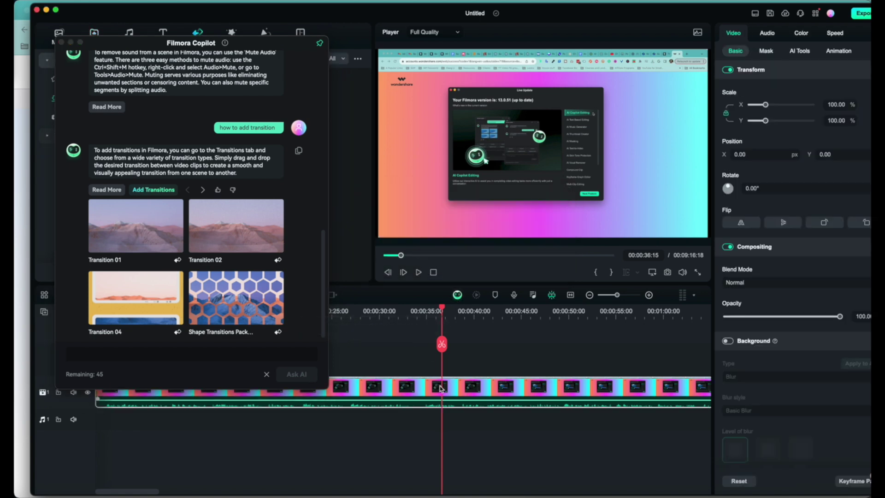
click(442, 344)
click(515, 313)
drag(515, 313, 443, 318)
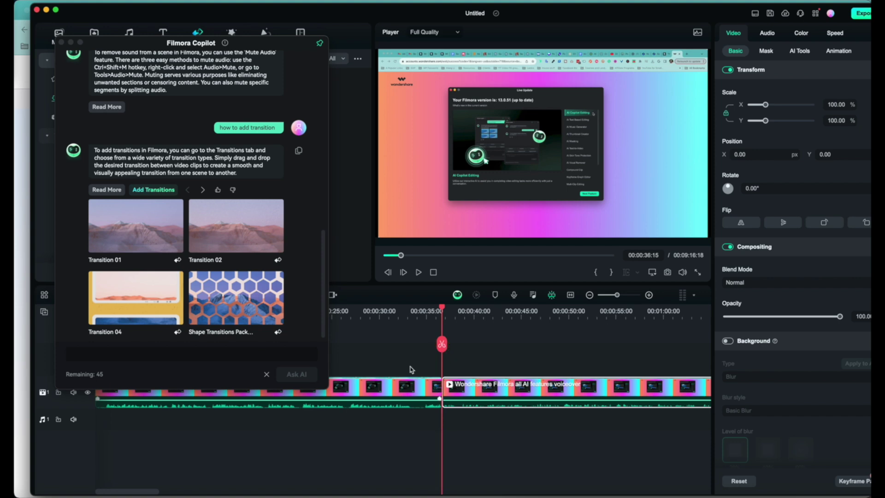
Step: Preview Transition 01 from Copilot's suggestions, pause playback, and open the project thumbnail settings
click(139, 230)
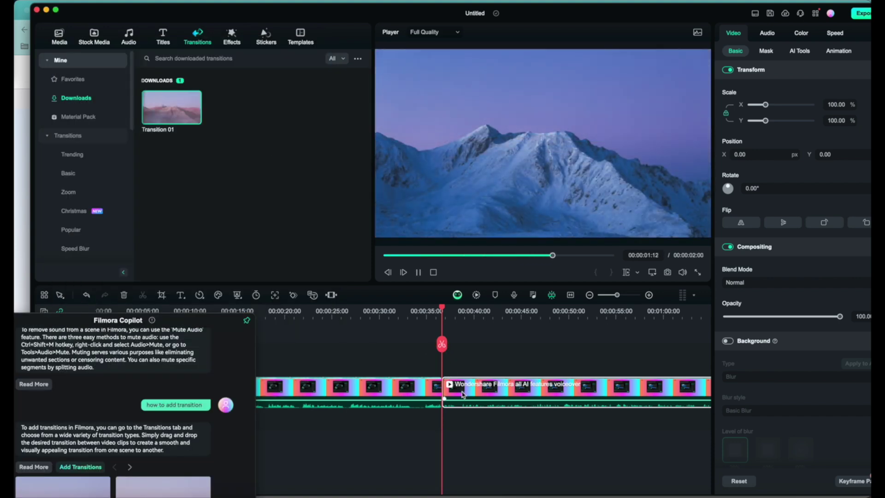
click(441, 310)
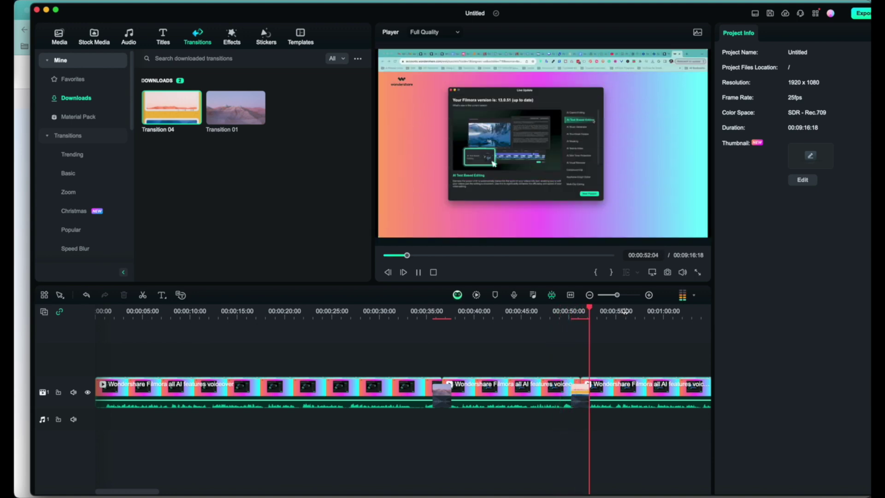
key(space)
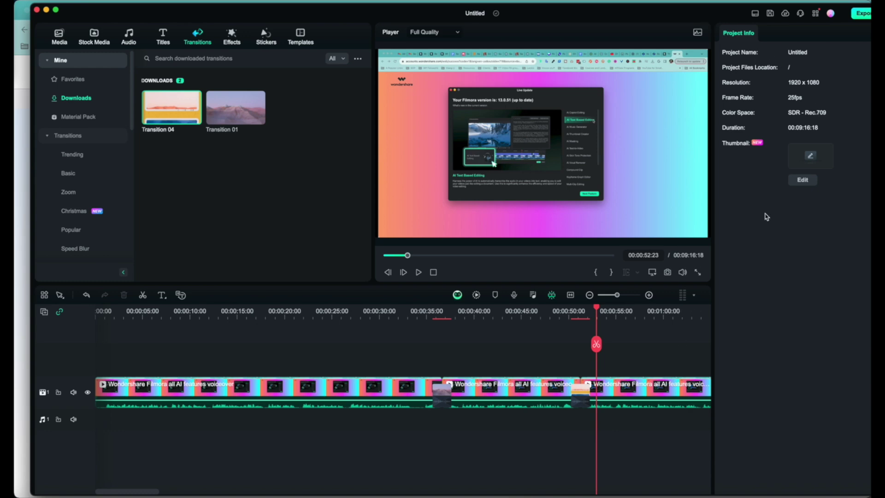
click(811, 159)
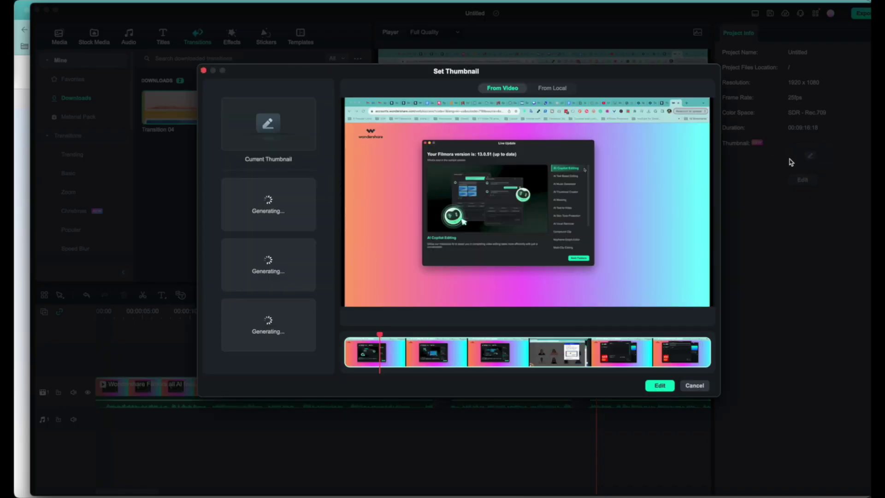
Step: Pick the third AI-generated presenter frame as thumbnail and load it into the thumbnail editor
drag(578, 73, 544, 62)
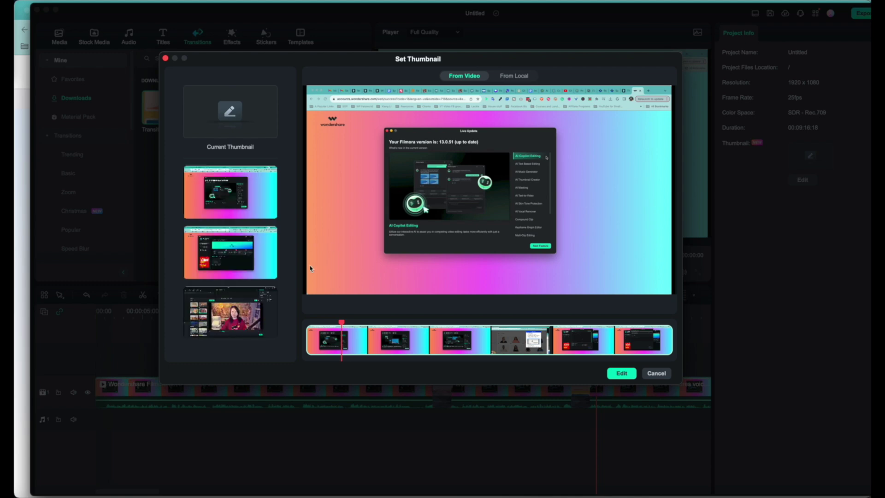
click(254, 314)
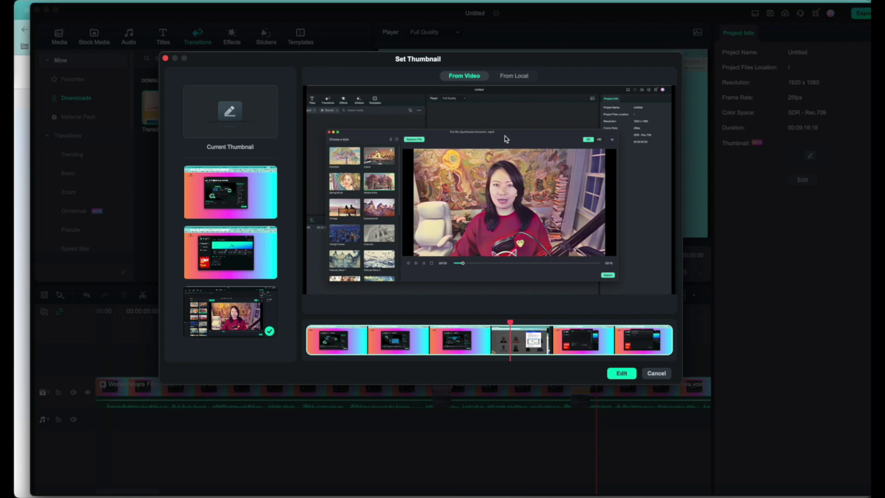
click(623, 374)
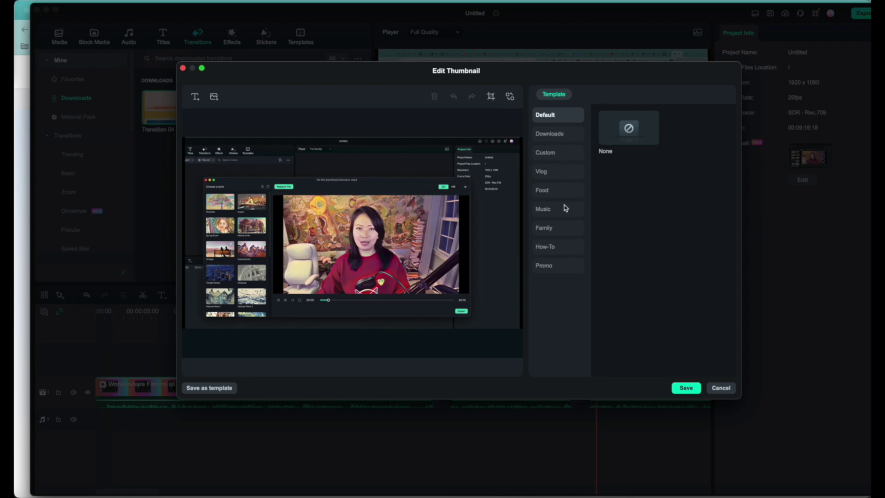
Step: Apply the Family Vlog 01 template from the Vlog category, then show the How-To templates
click(559, 153)
click(559, 171)
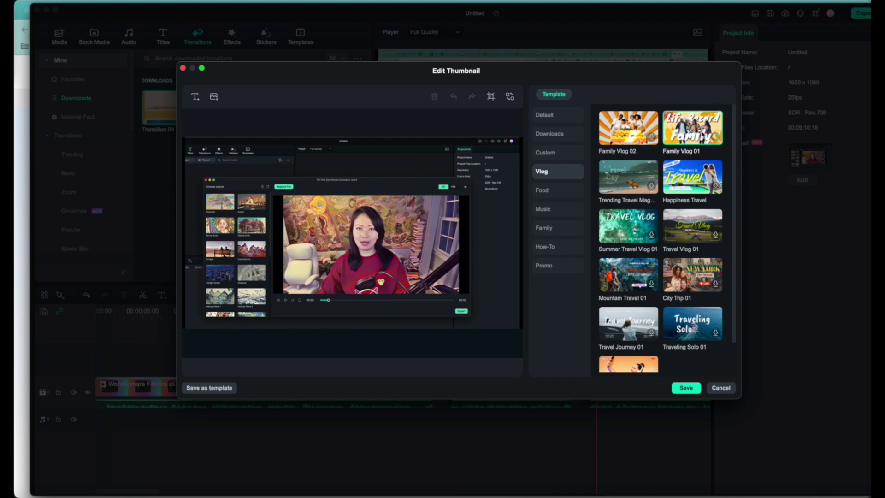
click(670, 153)
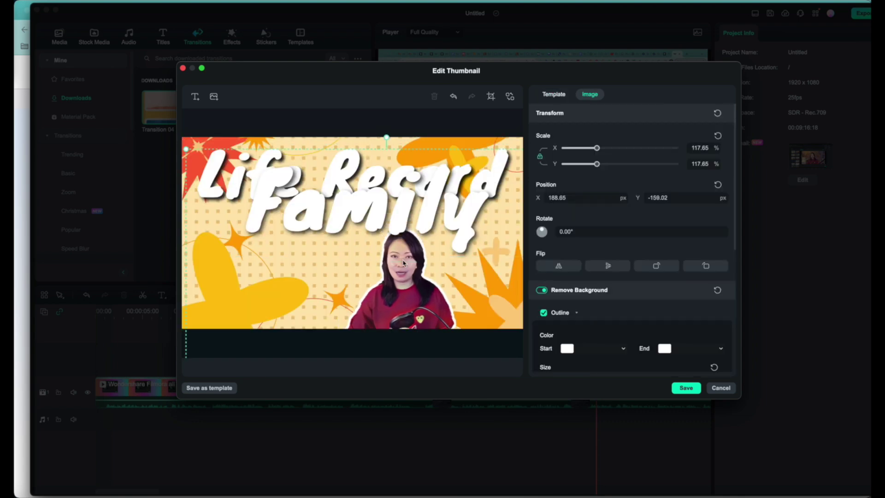
click(558, 96)
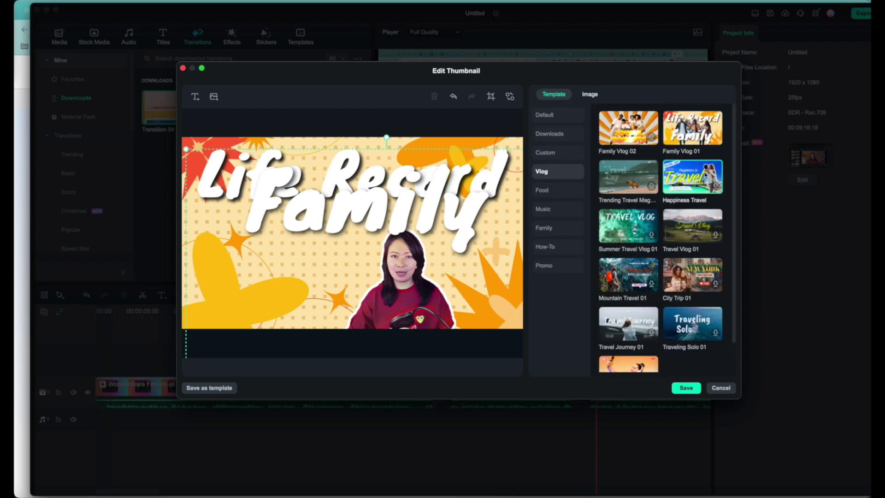
click(560, 249)
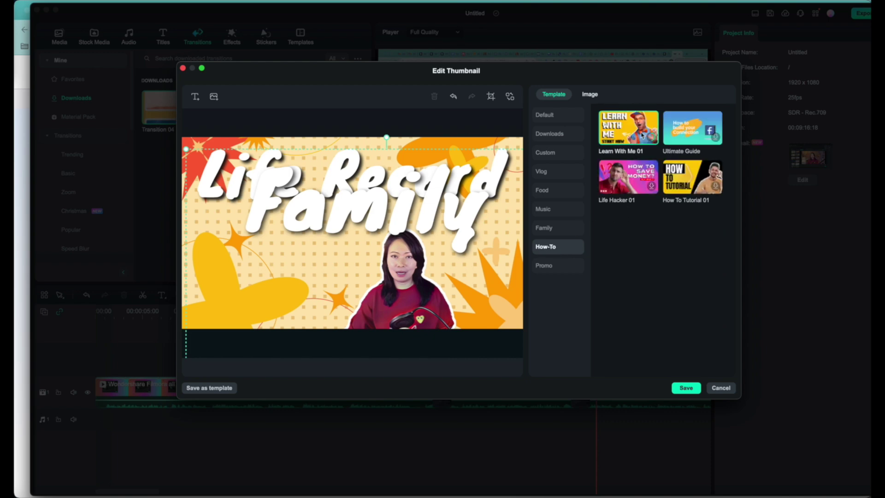
Step: Switch the thumbnail to the Learn With Me 01 template and enlarge the presenter cut-out to about 156%
click(646, 139)
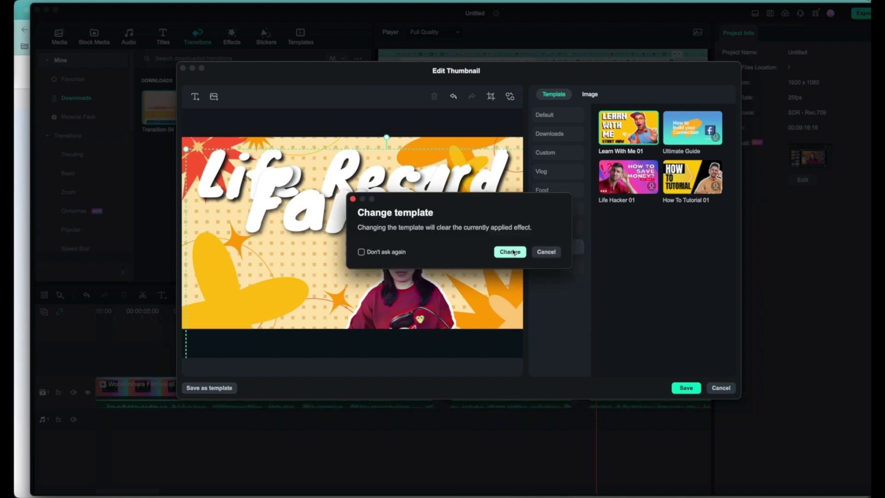
click(510, 252)
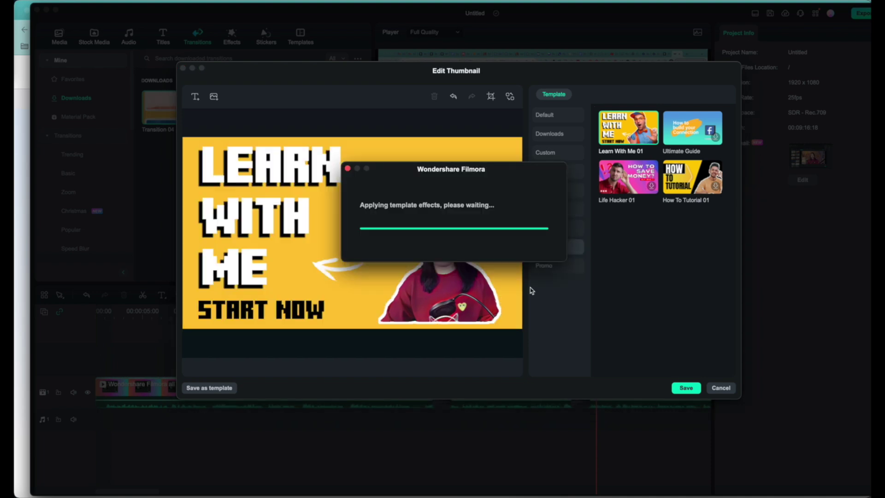
click(474, 284)
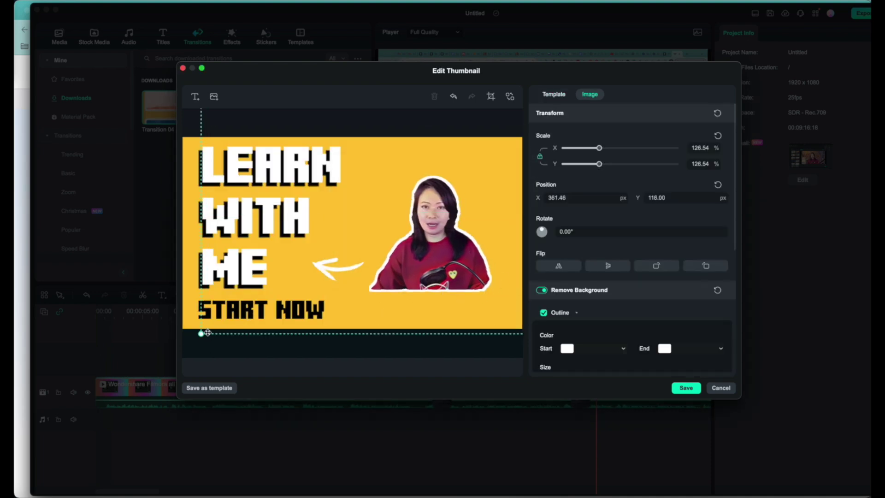
mouse_move(599, 148)
mouse_down()
mouse_move(622, 148)
mouse_move(607, 148)
mouse_up()
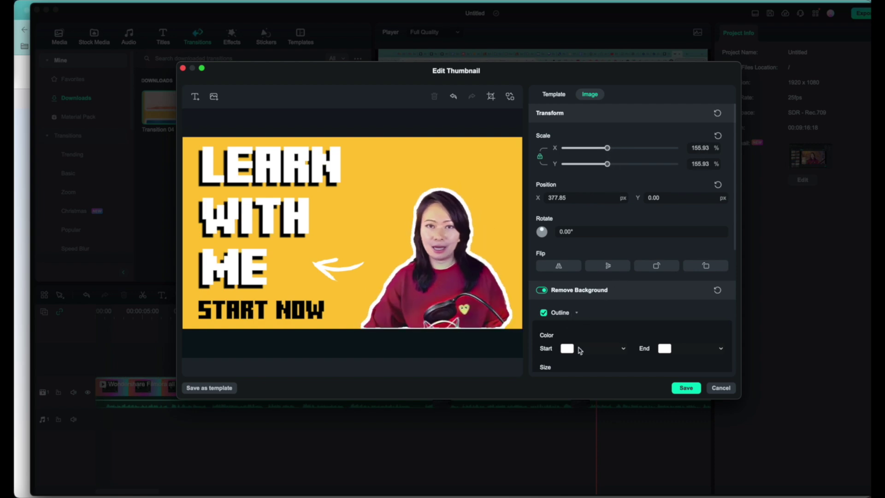
Step: Give the presenter cut-out an outline of size 4, toggle Edge Feather, and save the thumbnail
scroll(580, 350, down, 3)
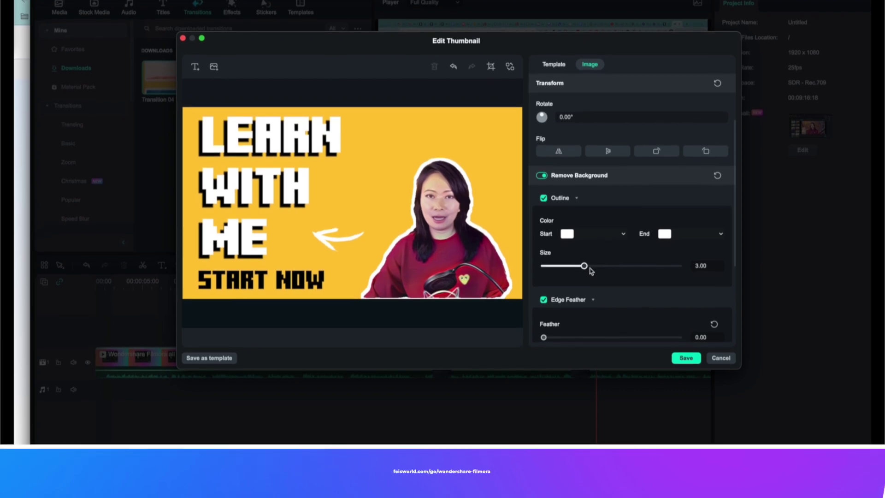
drag(584, 266, 598, 265)
scroll(594, 267, down, 2)
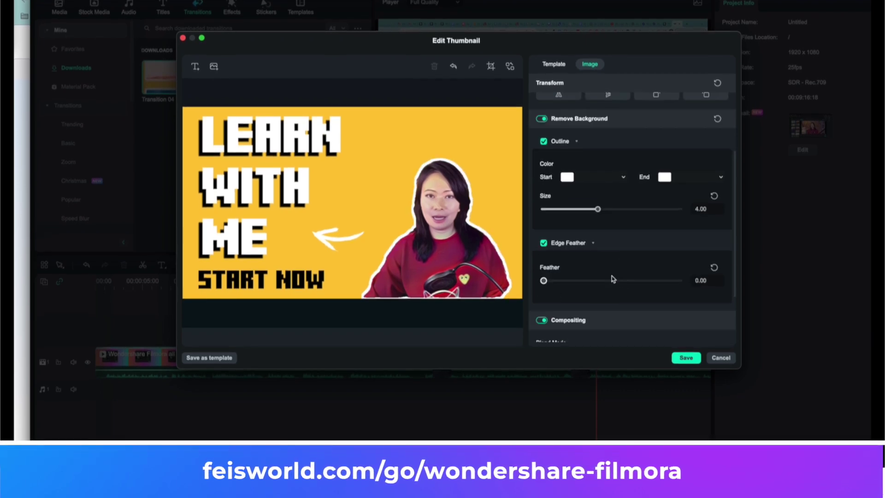
click(593, 244)
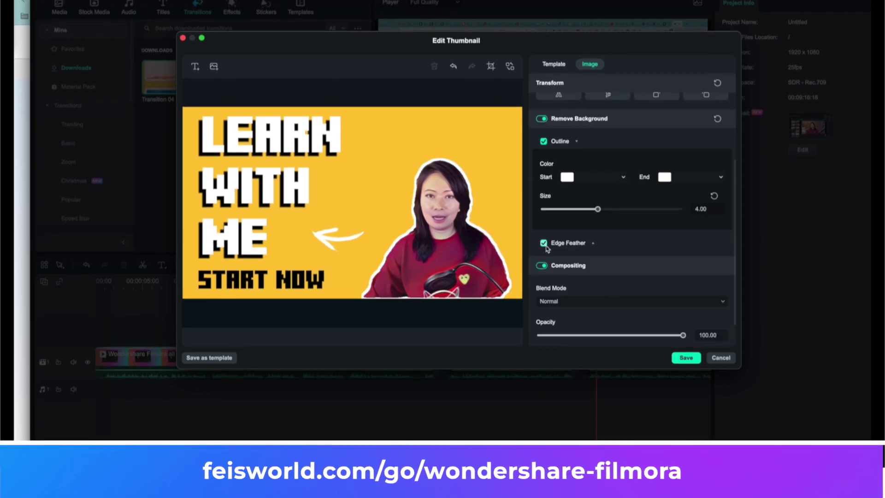
click(544, 243)
scroll(546, 286, down, 3)
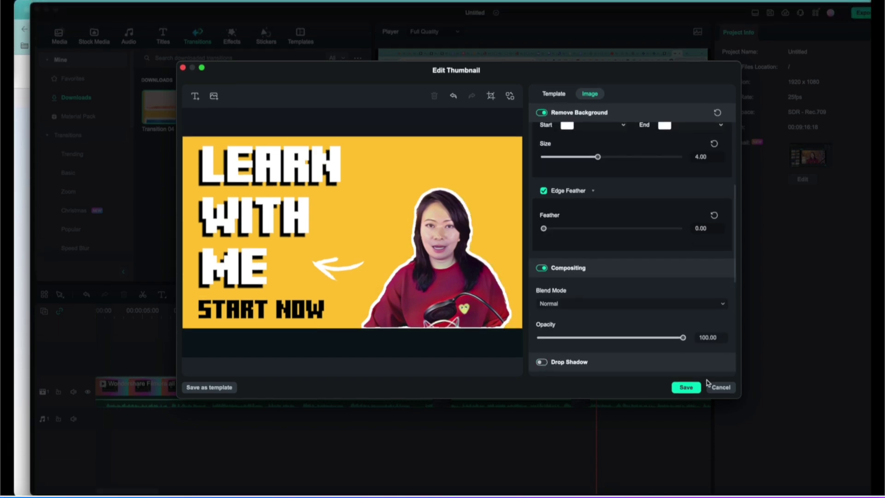
click(684, 388)
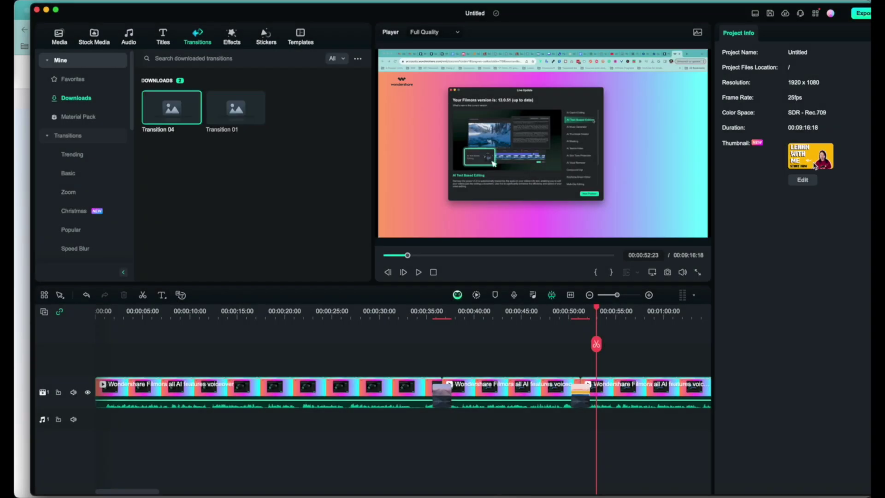
Step: Preview the saved Learn With Me thumbnail in Project Info
mouse_move(810, 159)
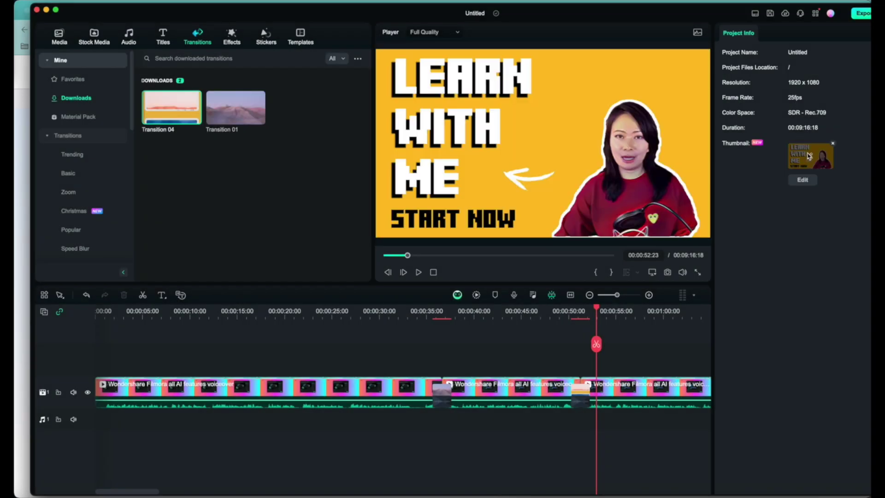